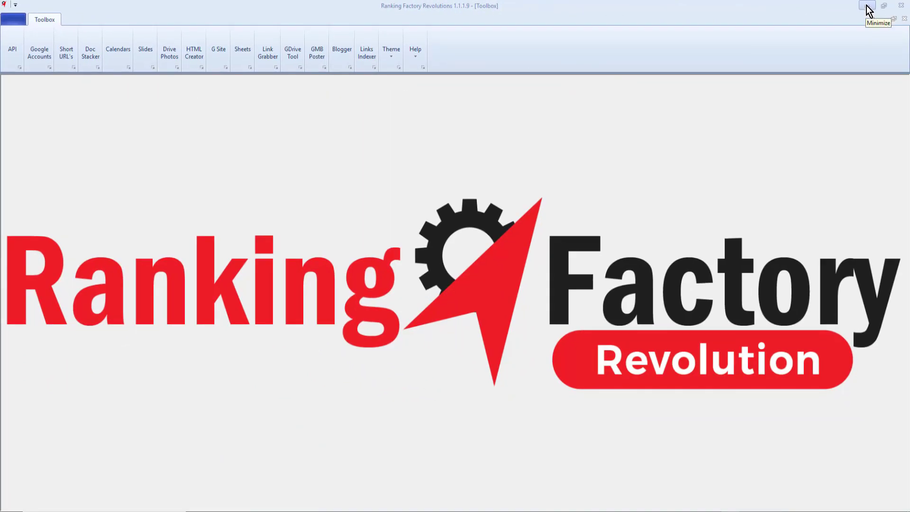
# - Switch to the Gmail inbox in the browser and open Blogger from the full list of Google apps
pyautogui.click(867, 7)
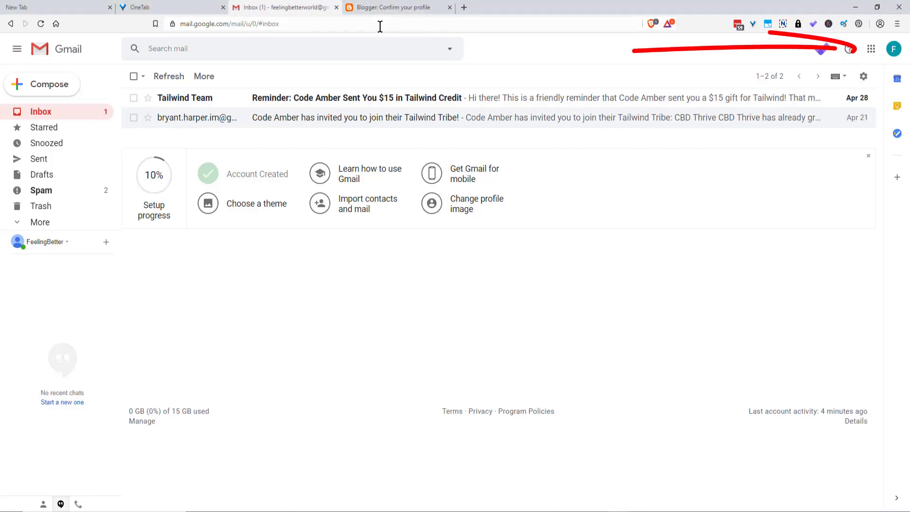
pyautogui.click(871, 51)
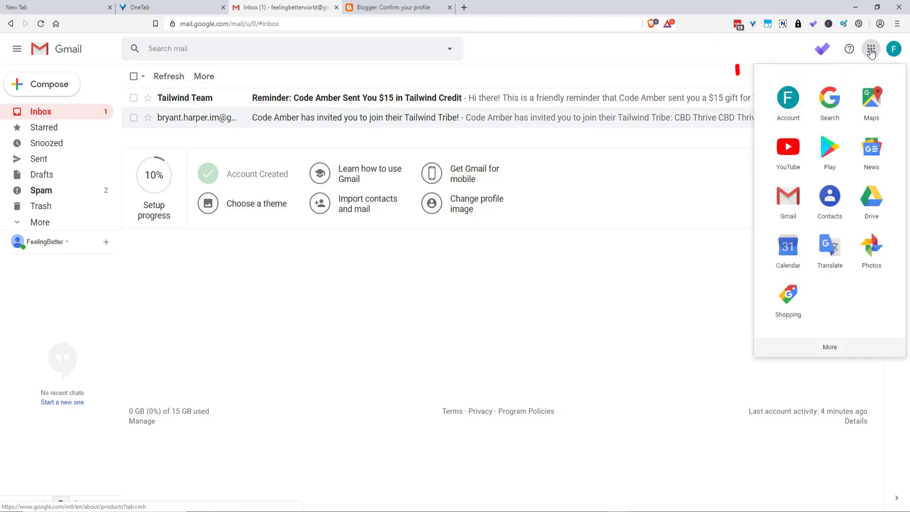
pyautogui.click(829, 349)
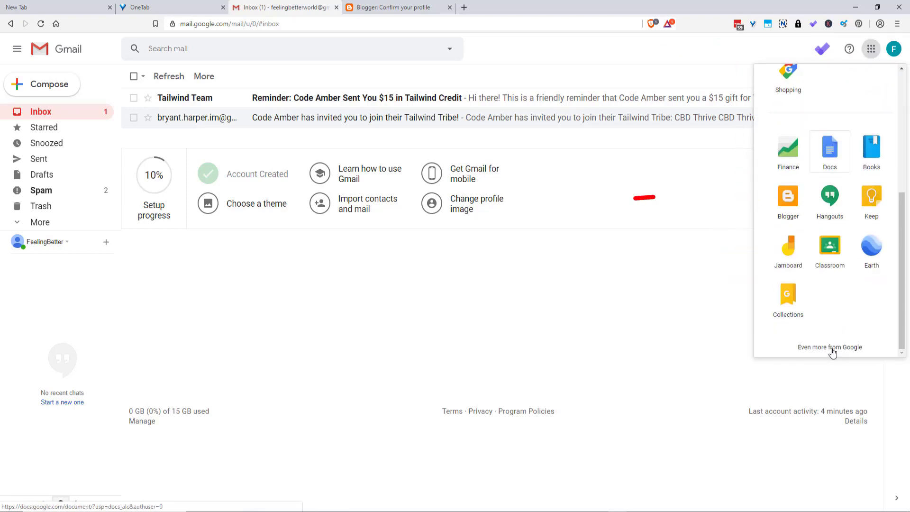
pyautogui.click(787, 198)
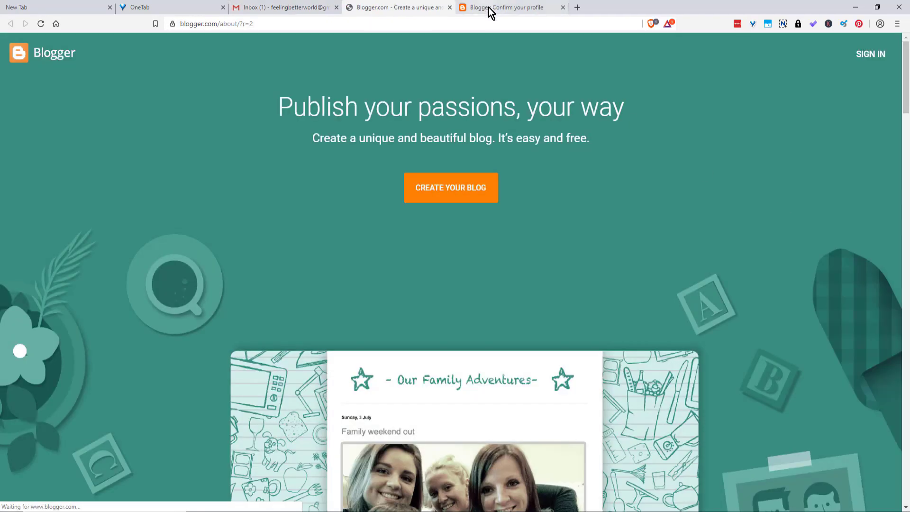
# - Sign in to Blogger with the Google account
pyautogui.click(870, 55)
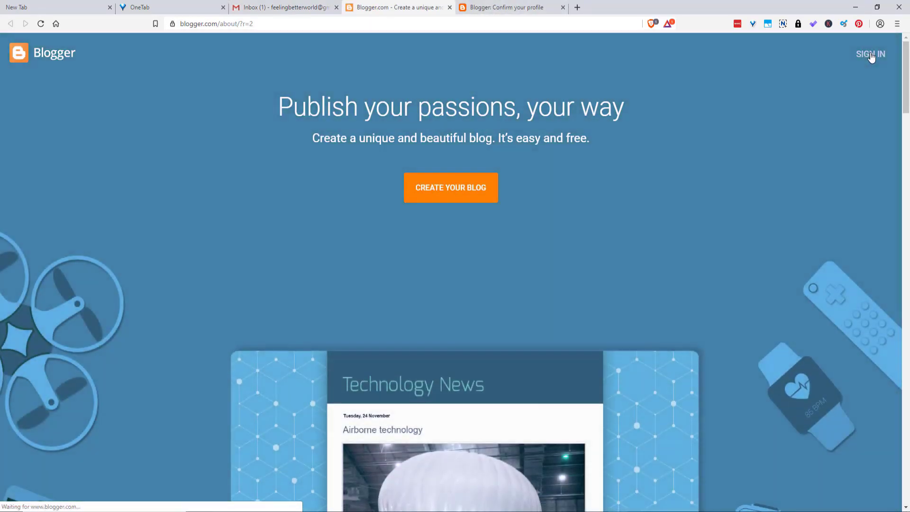
pyautogui.click(424, 326)
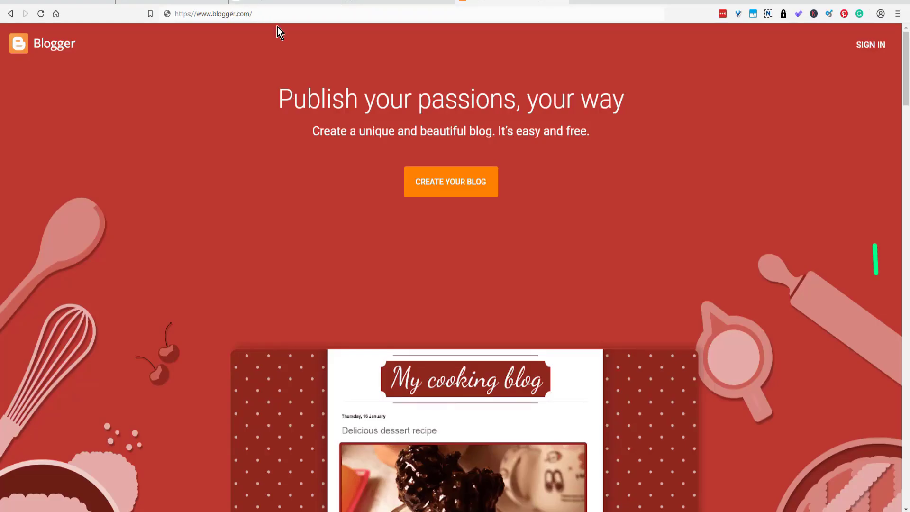
pyautogui.click(871, 45)
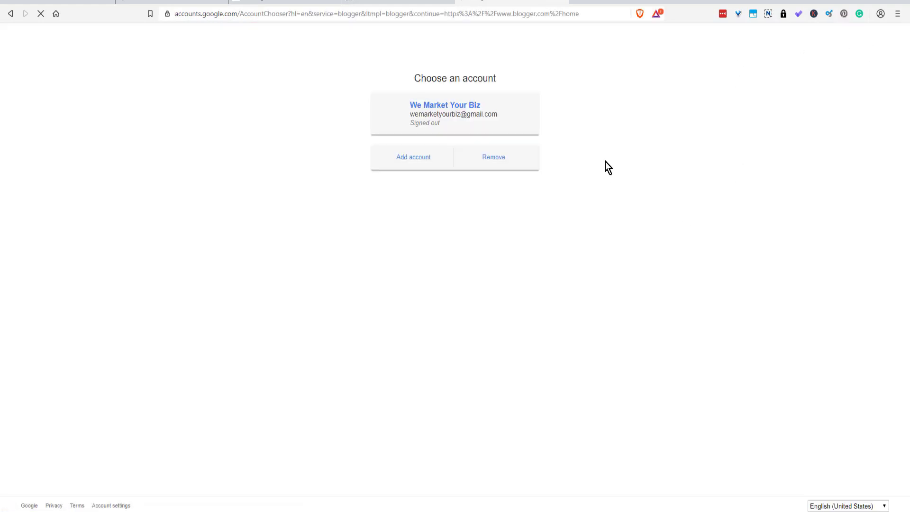
pyautogui.click(498, 123)
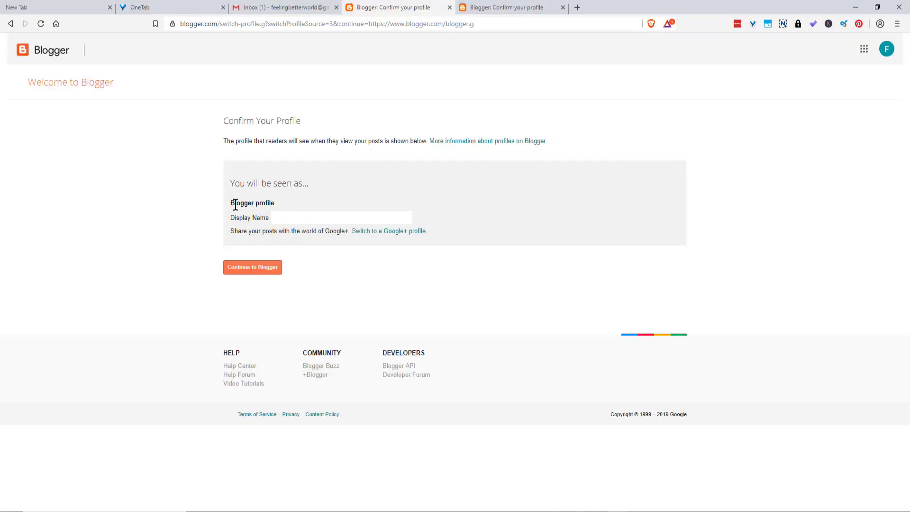
# - Confirm the Blogger profile with the display name FeelingBetterWorld and dismiss both notices on the welcome page
pyautogui.click(283, 218)
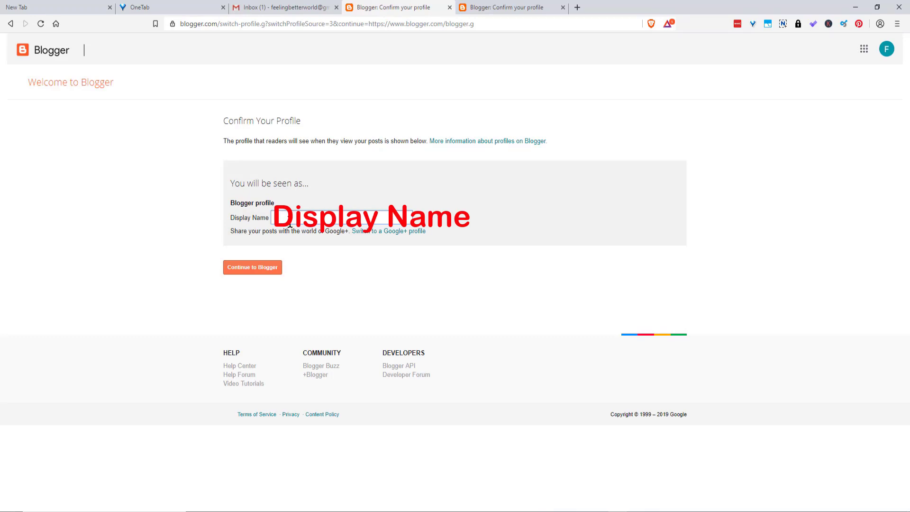
pyautogui.write('feelingbetterworld')
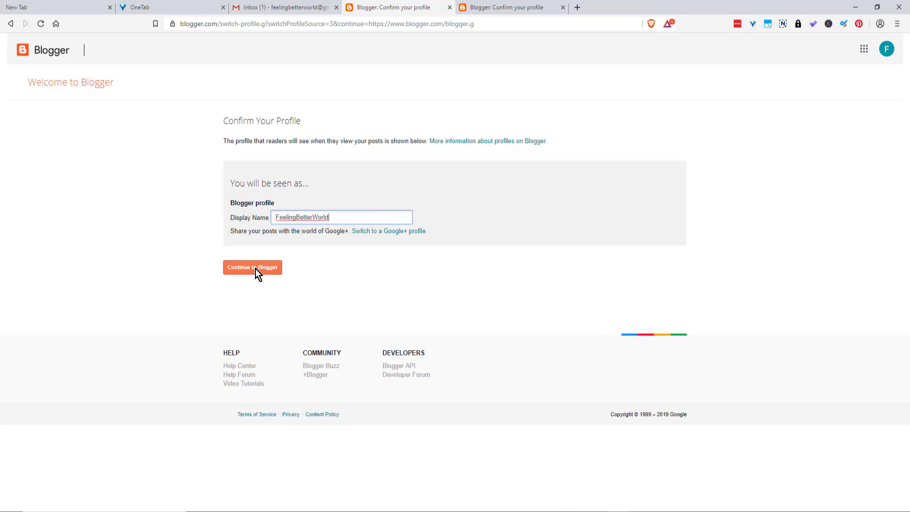
pyautogui.click(256, 269)
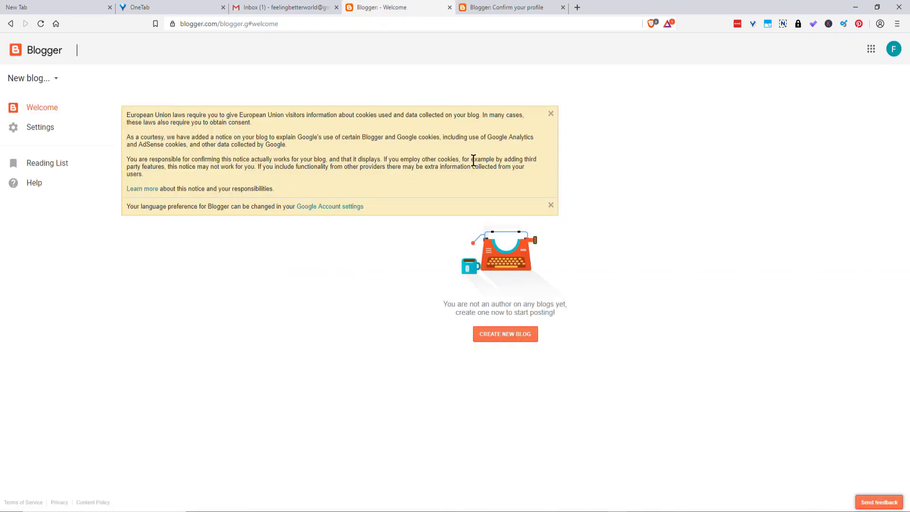
pyautogui.click(551, 114)
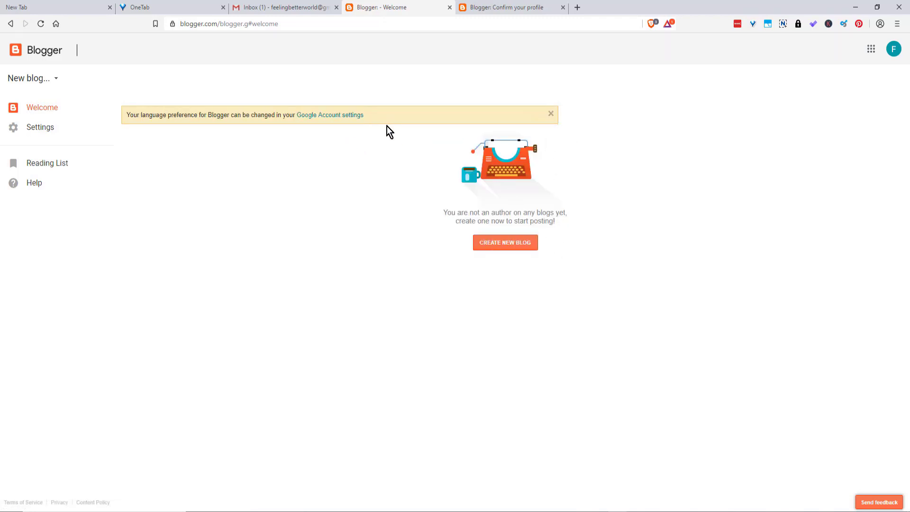
pyautogui.click(552, 116)
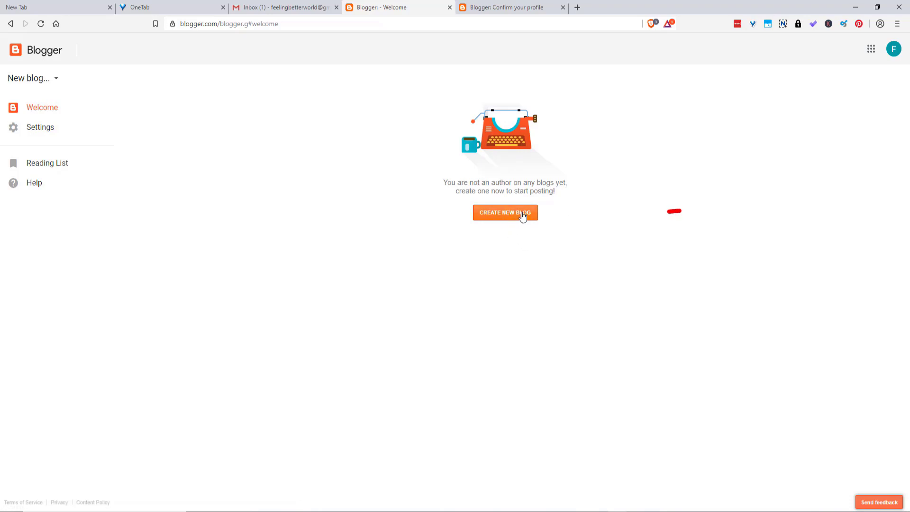
# - Create a blog titled "A Day in the Life of…" at FeelingBetterWorld.blogspot.com with the Dynamic Views theme
pyautogui.click(506, 217)
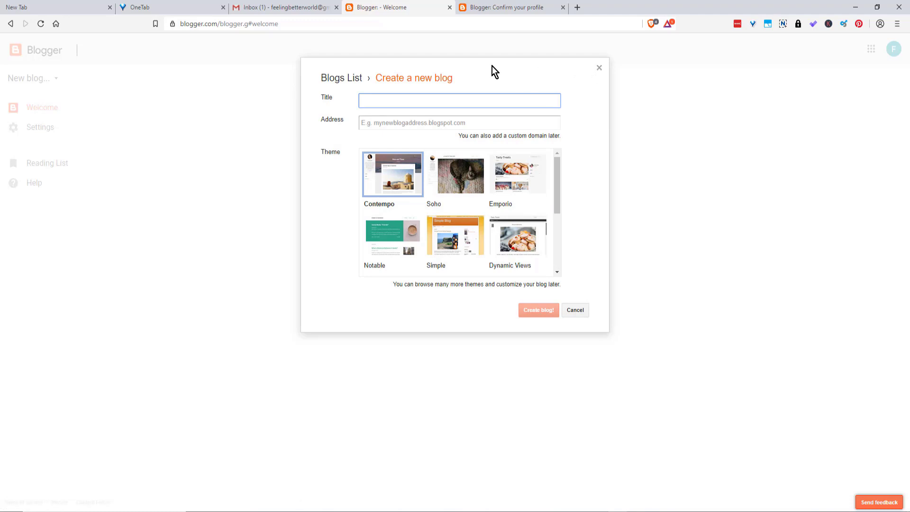
pyautogui.click(374, 75)
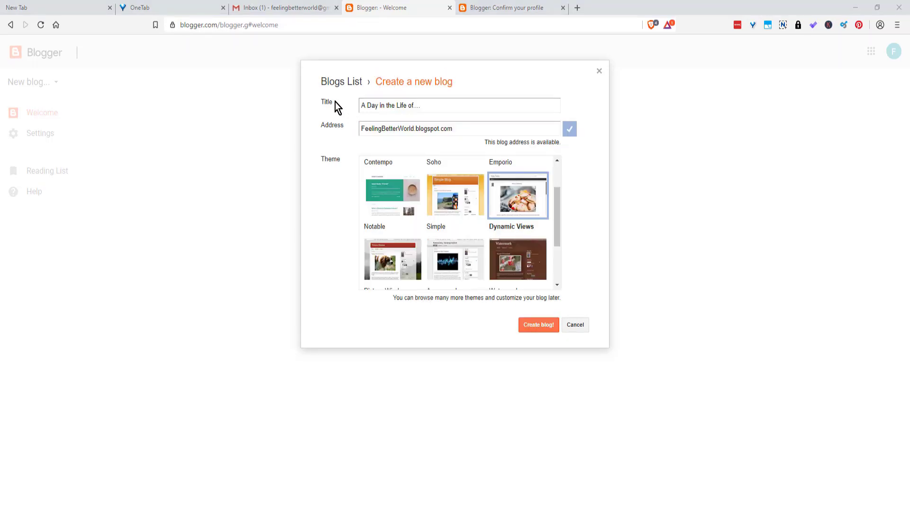
pyautogui.click(361, 129)
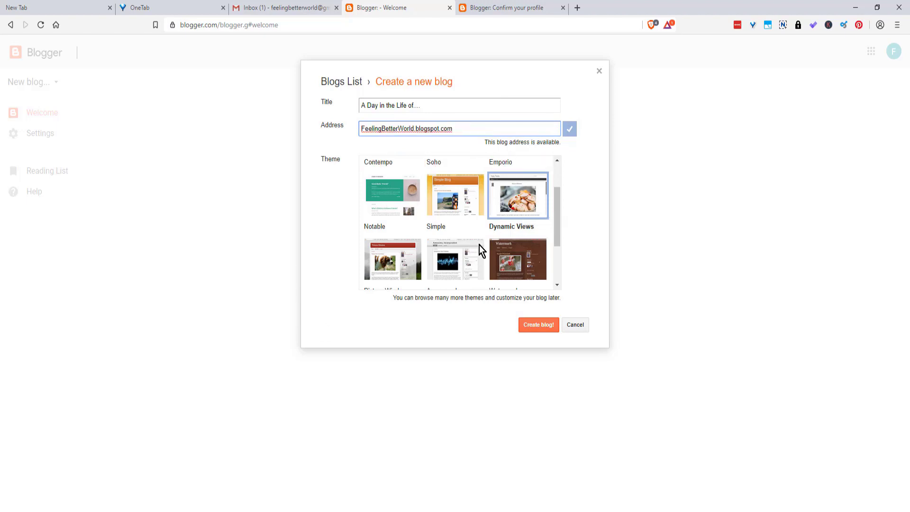
pyautogui.click(538, 326)
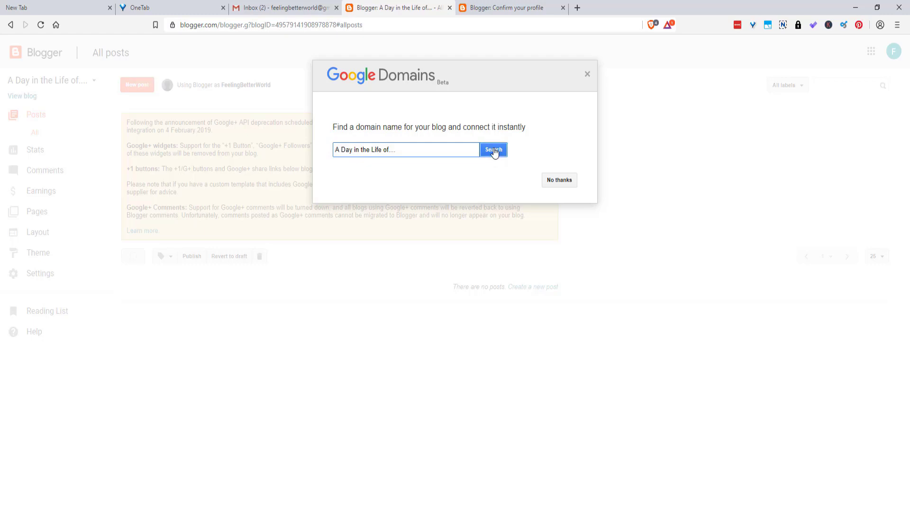
# - Search Google Domains for a custom domain matching the blog title and look through the offers
pyautogui.click(493, 151)
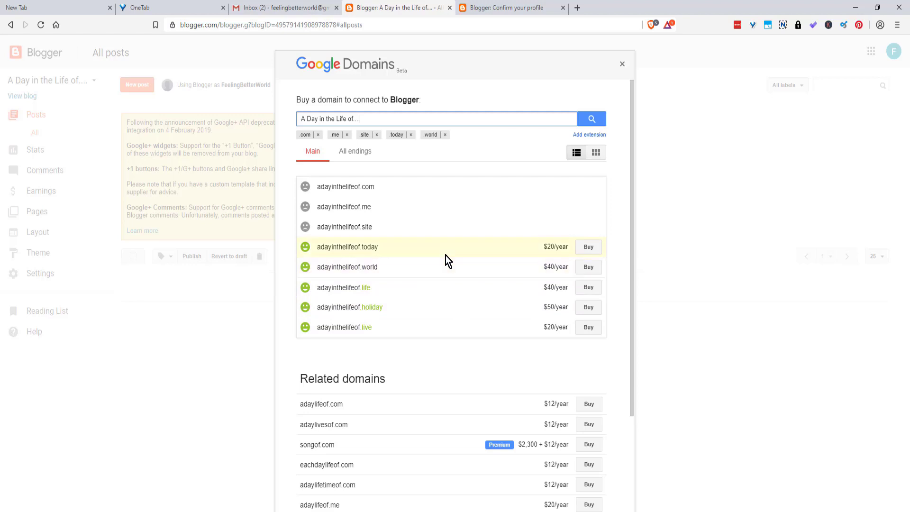
pyautogui.scroll(-3, 442, 269)
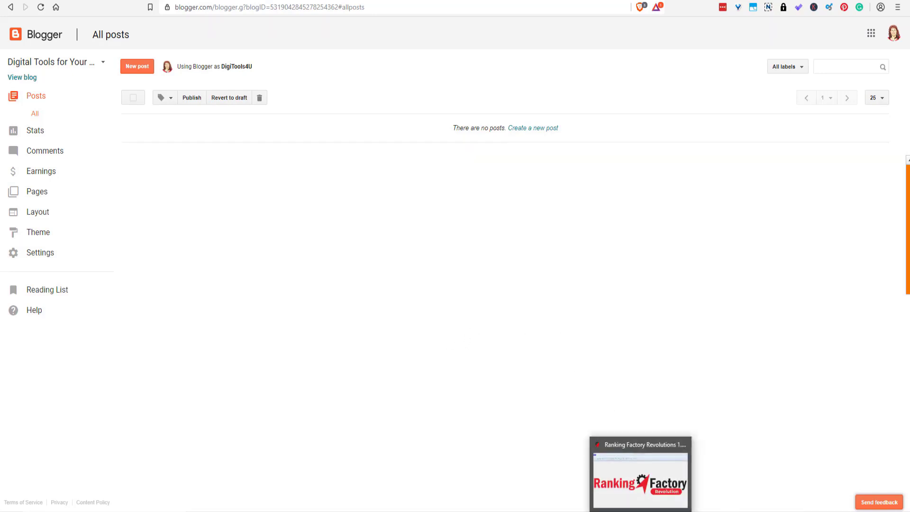
# - Switch to Ranking Factory Revolutions and add a new Google account with its email and password, leaving the brand empty
pyautogui.click(637, 510)
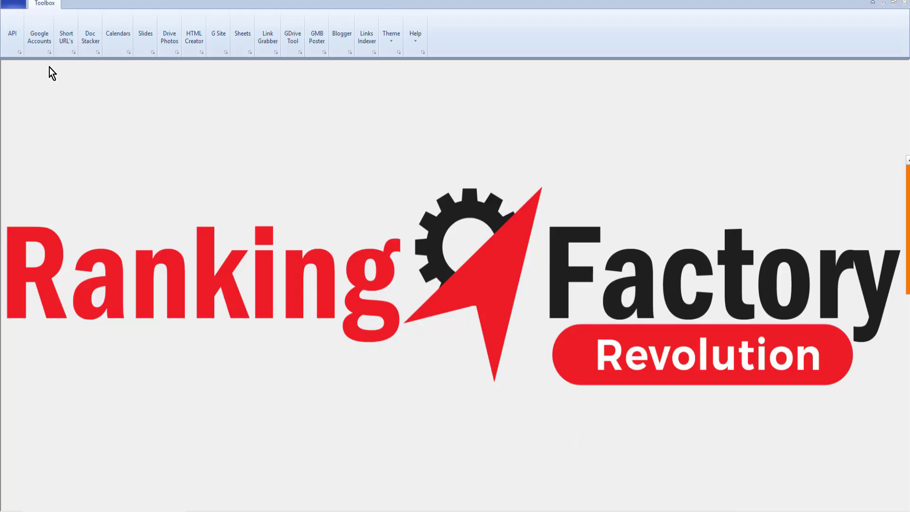
pyautogui.click(35, 42)
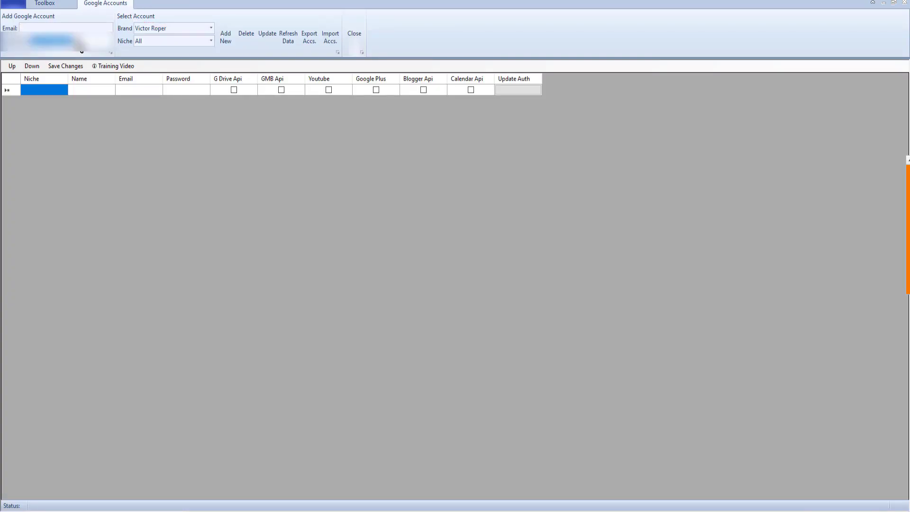
pyautogui.click(52, 41)
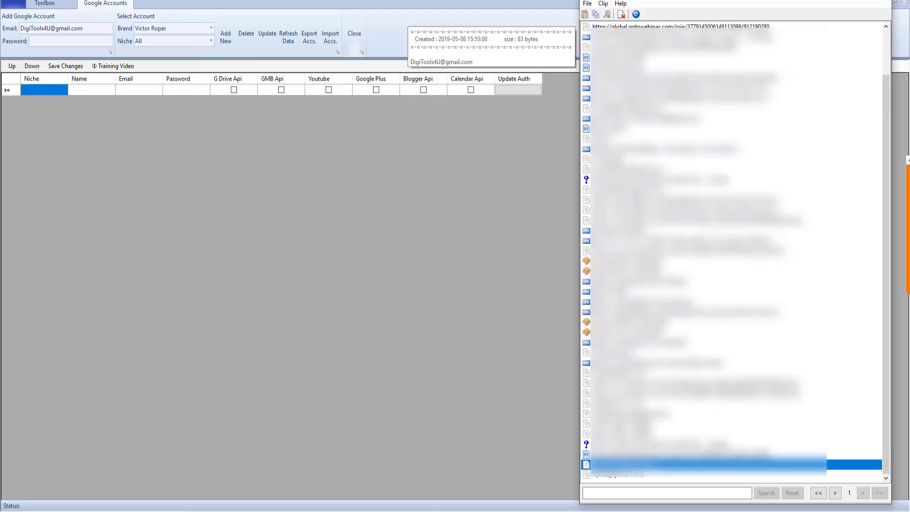
pyautogui.click(174, 30)
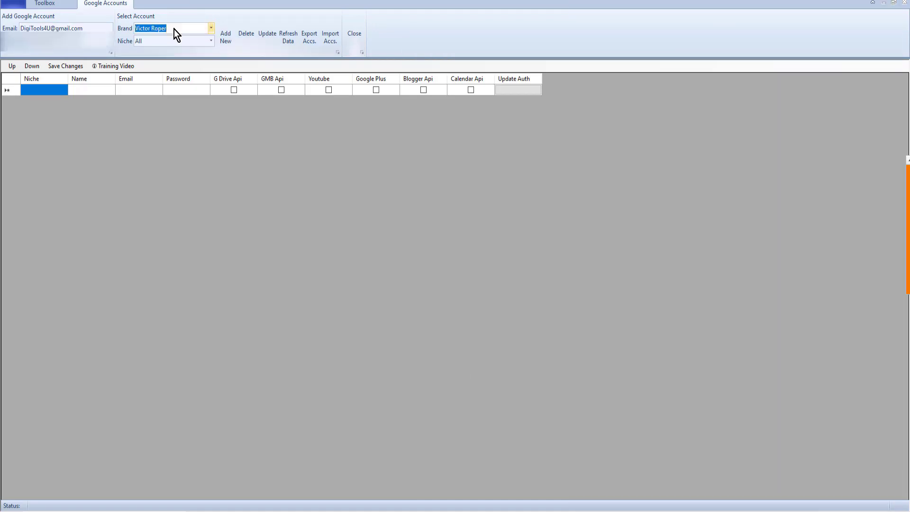
pyautogui.press('BackSpace')
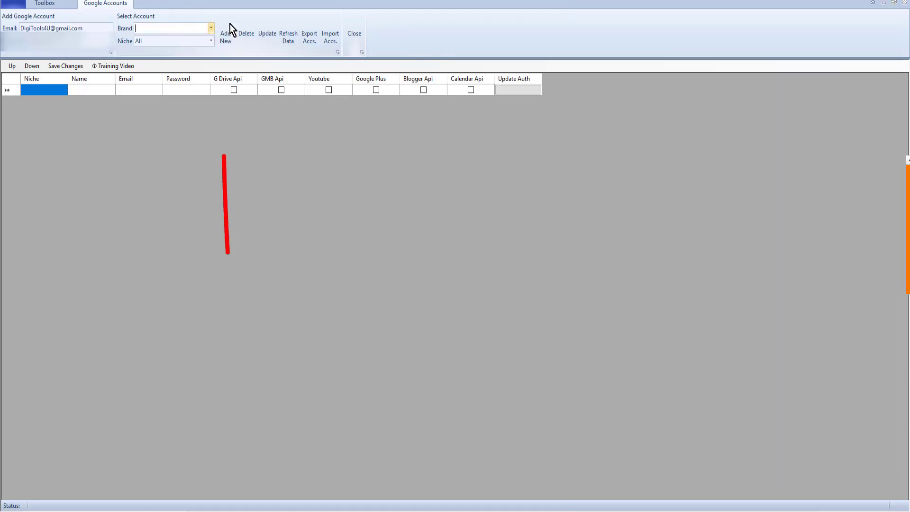
pyautogui.click(225, 38)
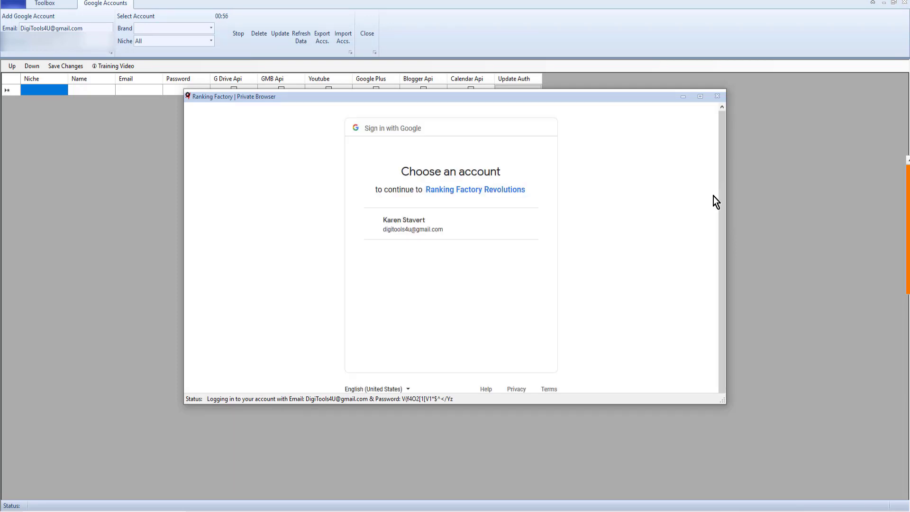
# - Allow Ranking Factory Revolutions the requested access to the Google account and close the Google accounts tool
pyautogui.scroll(-5, 621, 270)
pyautogui.scroll(-5, 621, 268)
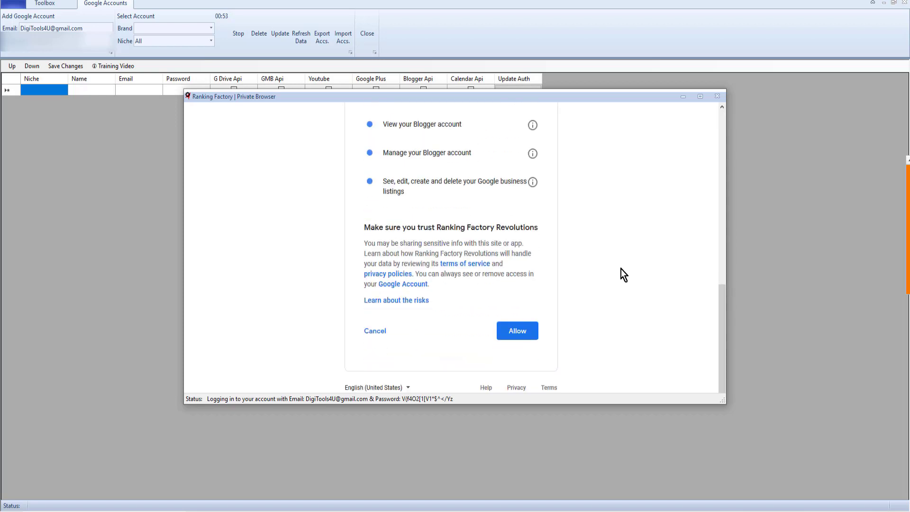
pyautogui.click(505, 330)
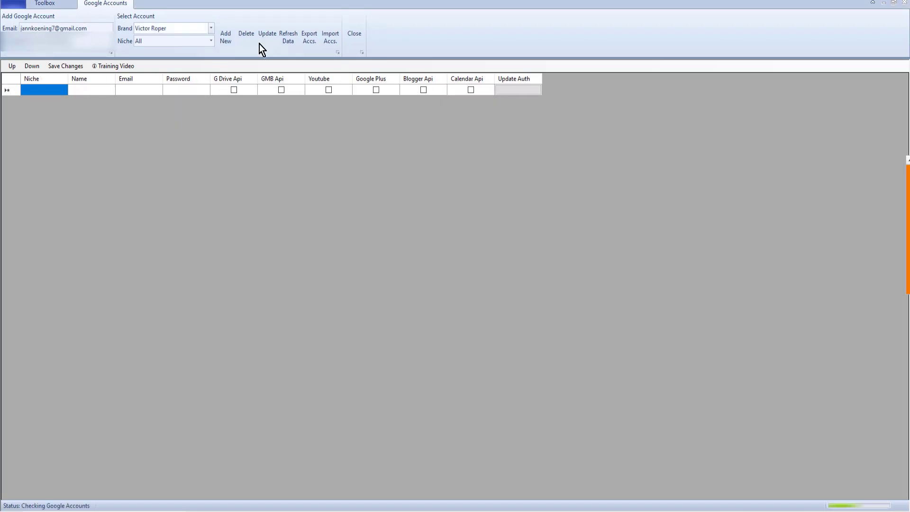
pyautogui.click(354, 33)
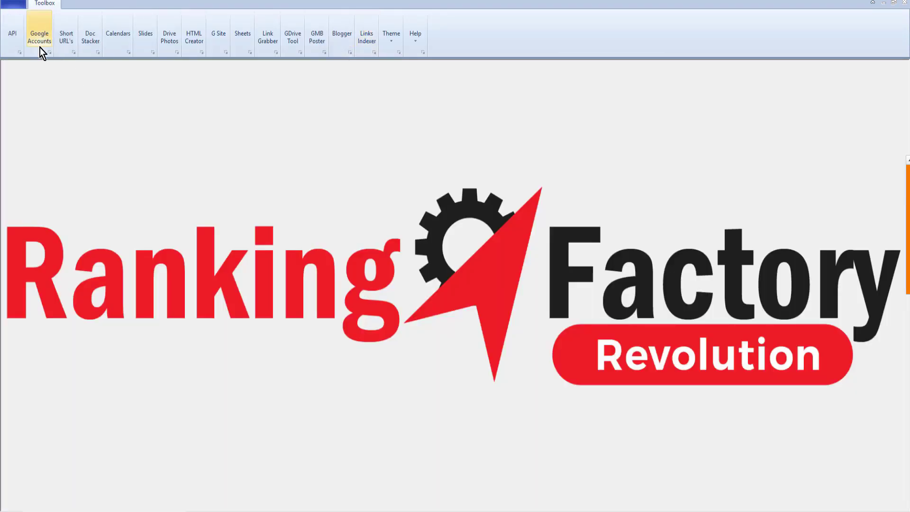
# - Open the Blogger tool and select the newly added account as the brand
pyautogui.click(342, 33)
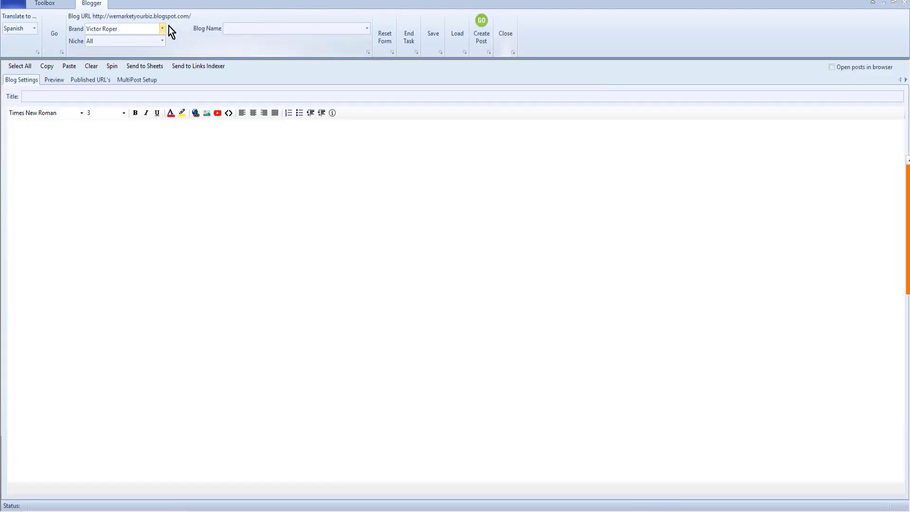
pyautogui.click(161, 28)
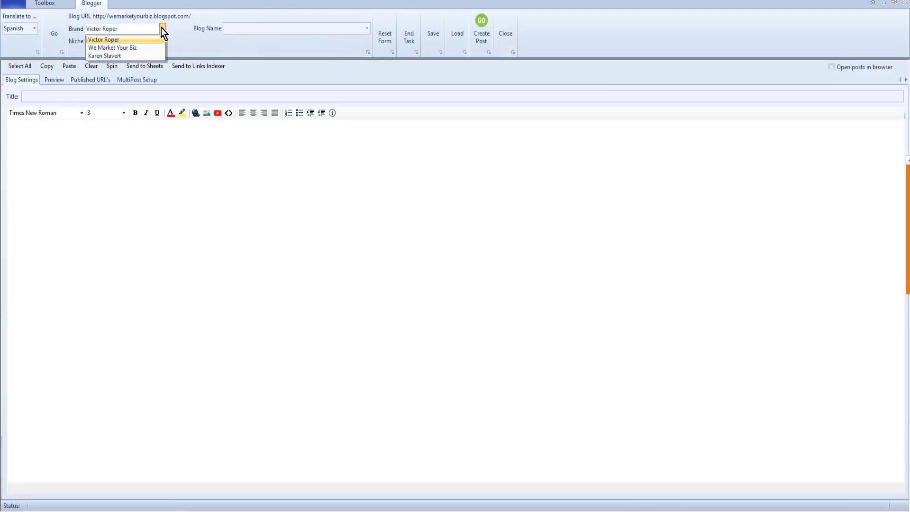
pyautogui.click(120, 56)
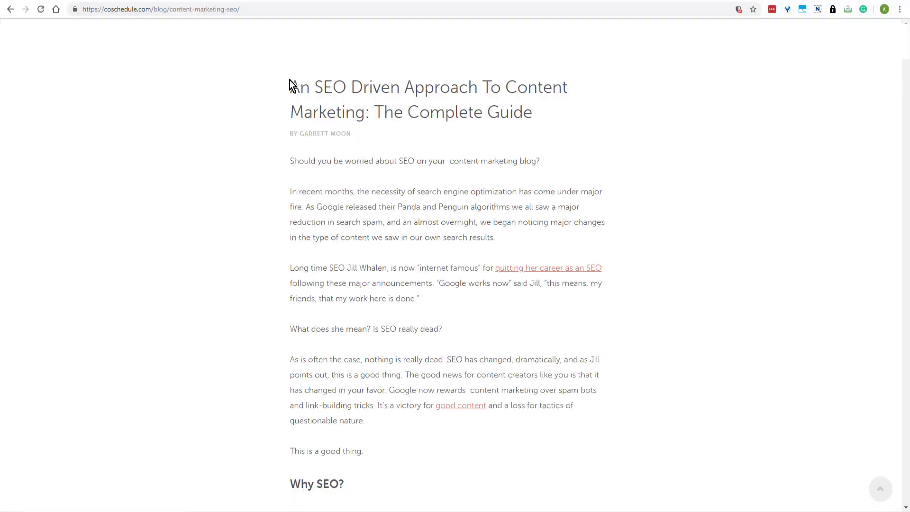
# - Copy the opening of the web article on SEO-driven content marketing and paste the copied text into the blog post body
pyautogui.moveTo(290, 80); pyautogui.dragTo(481, 329)
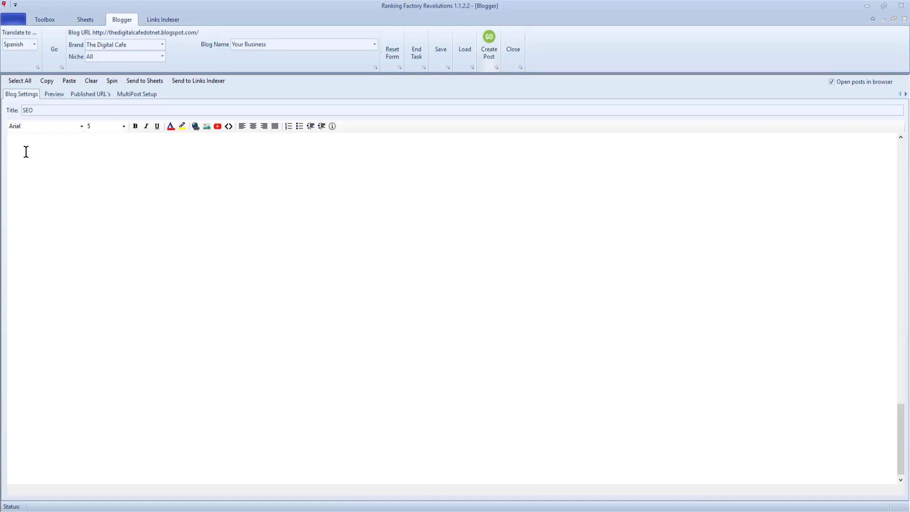
pyautogui.hotkey('ctrl', 'v')
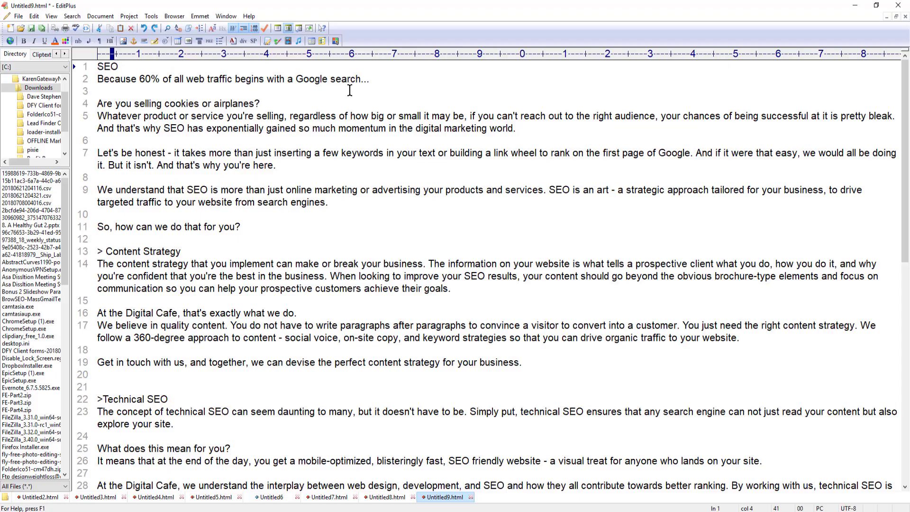
# - Use the heading "SEO" from the EditPlus text as the post title and format the whole post body in Arial, size 4
pyautogui.moveTo(125, 64); pyautogui.dragTo(72, 65)
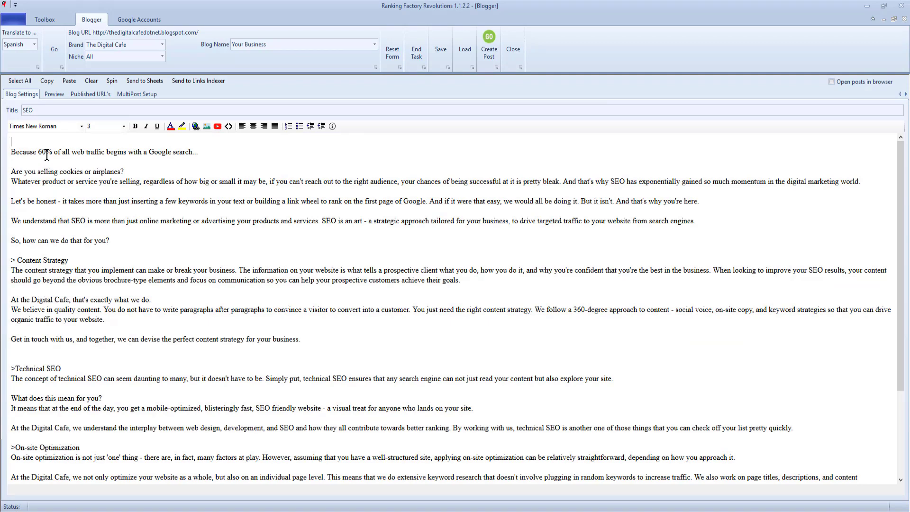
pyautogui.hotkey('ctrl', 'a')
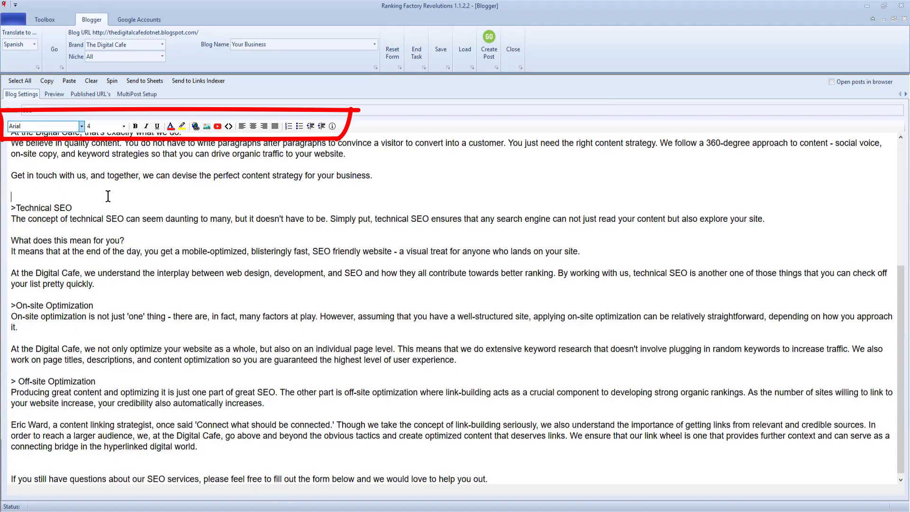
# - Format the post's opening line, "Because 60% of all web traffic begins with a Google search...", in bold at size 5
pyautogui.scroll(8, 108, 195)
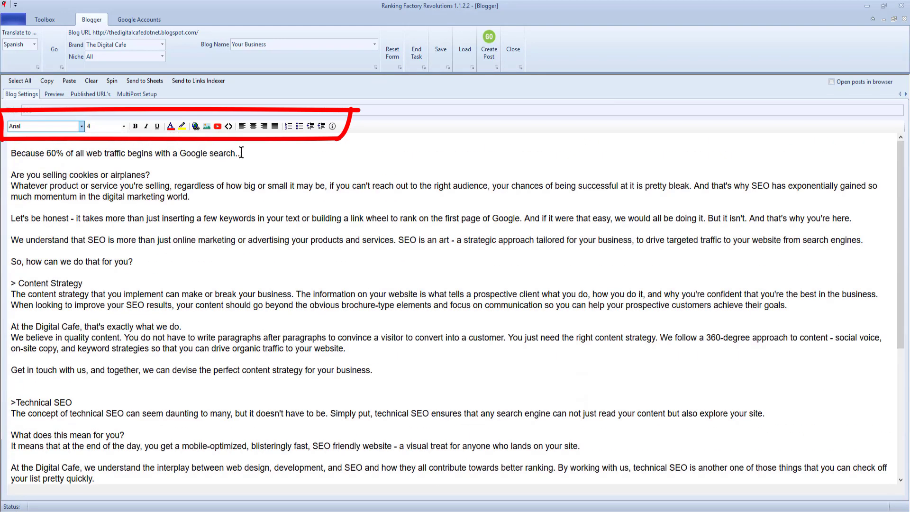
pyautogui.moveTo(241, 153); pyautogui.dragTo(10, 158)
pyautogui.click(10, 157)
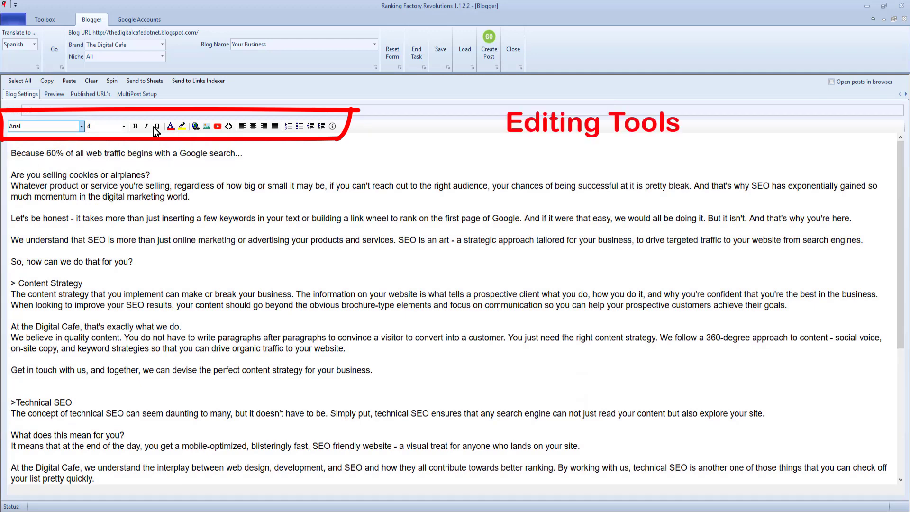
pyautogui.moveTo(243, 151); pyautogui.dragTo(7, 152)
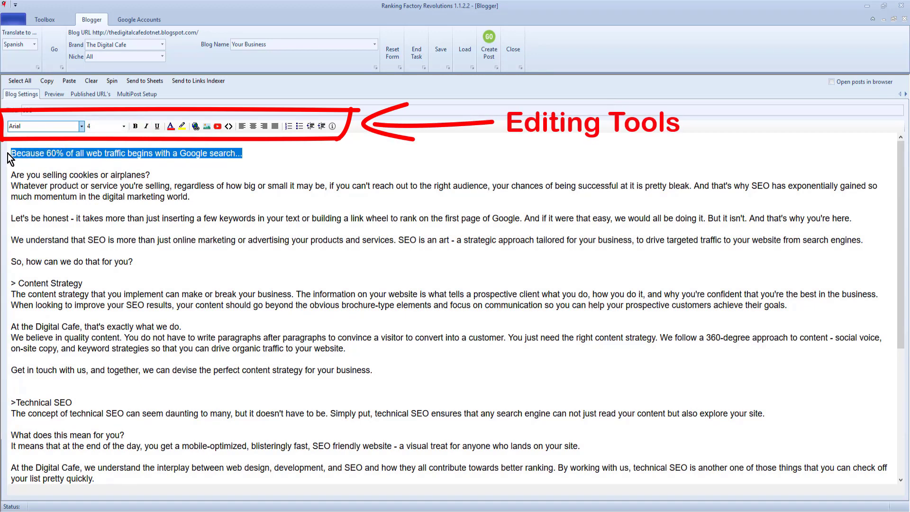
pyautogui.click(53, 95)
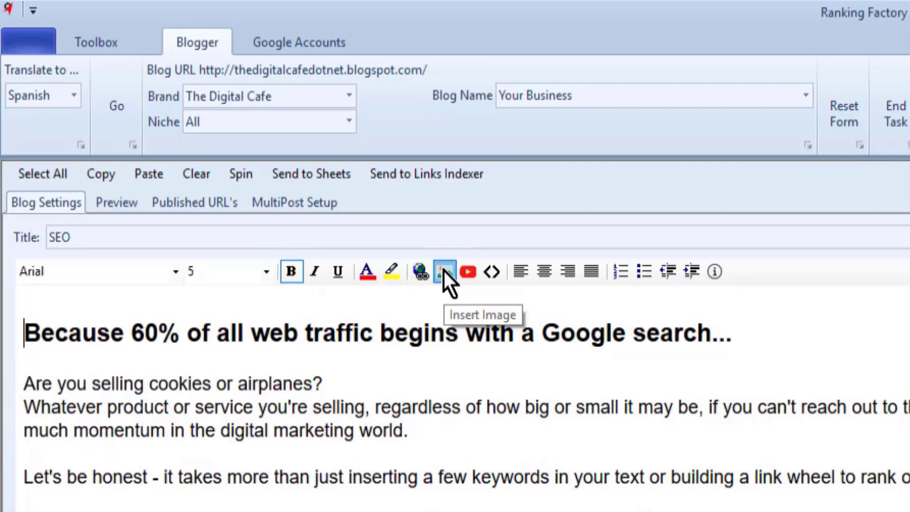
# - Start inserting an image before the opening heading and choose SEO.jpg as its source
pyautogui.click(444, 270)
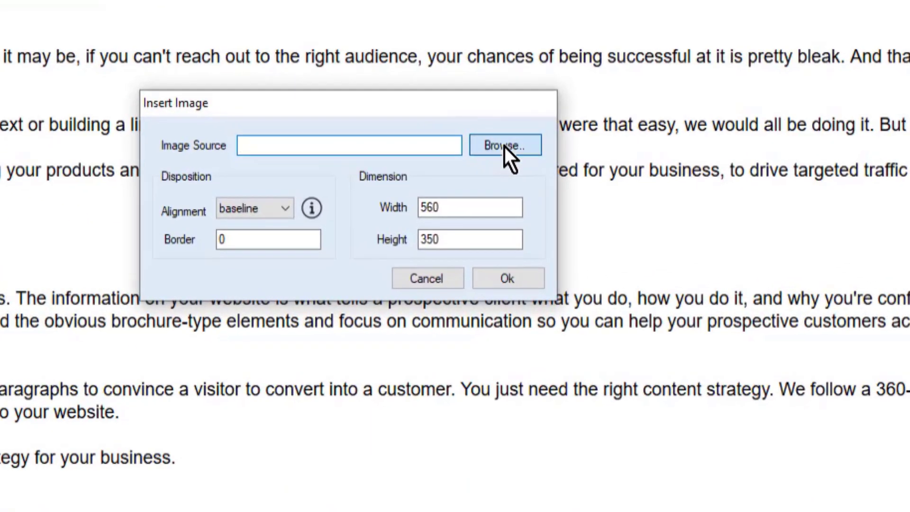
pyautogui.click(504, 147)
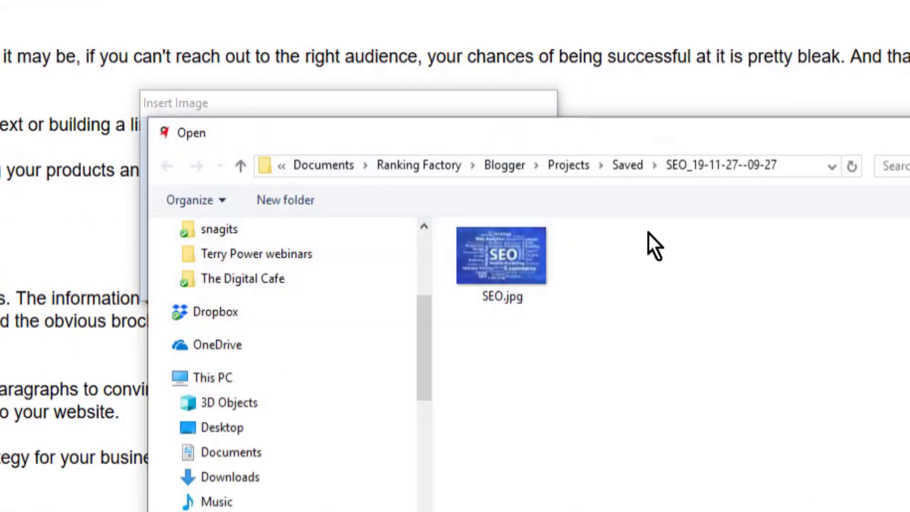
pyautogui.doubleClick(501, 251)
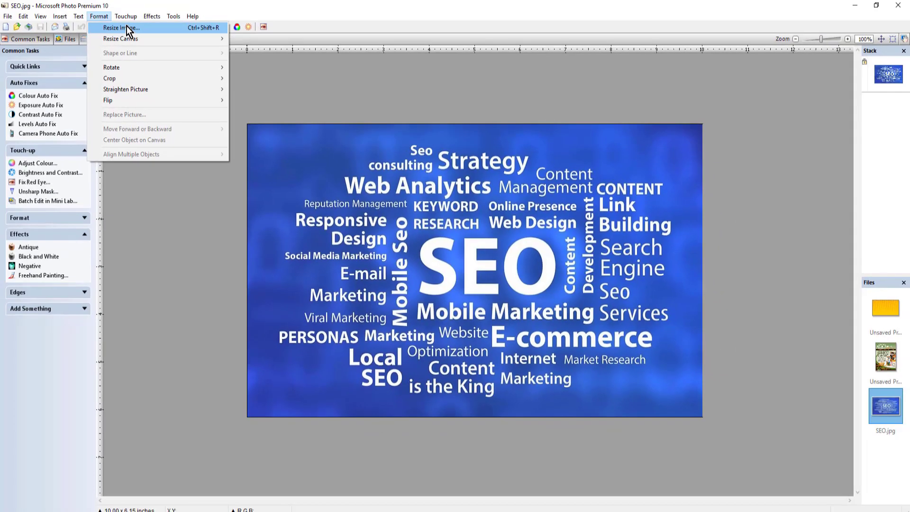
# - Switch to Microsoft Photo Premium and enter 350 as the new width when resizing SEO.jpg
pyautogui.click(125, 28)
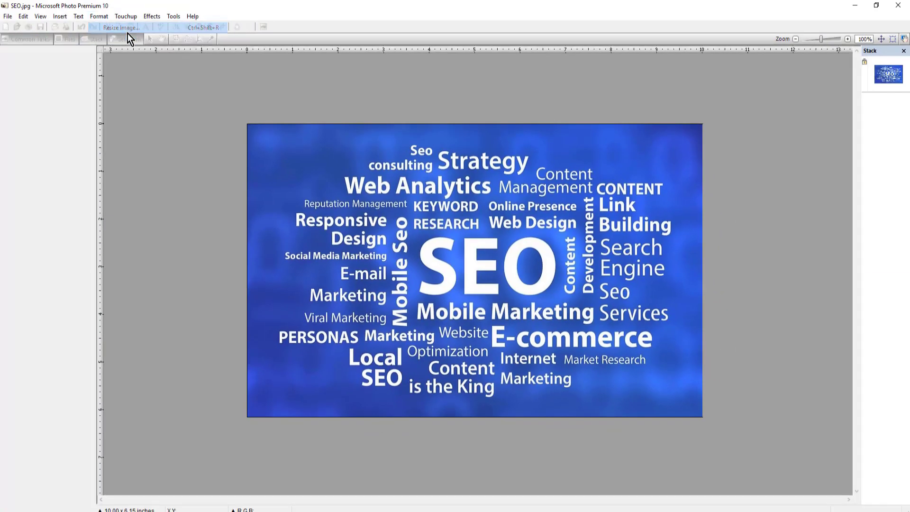
pyautogui.doubleClick(26, 142)
pyautogui.write('350')
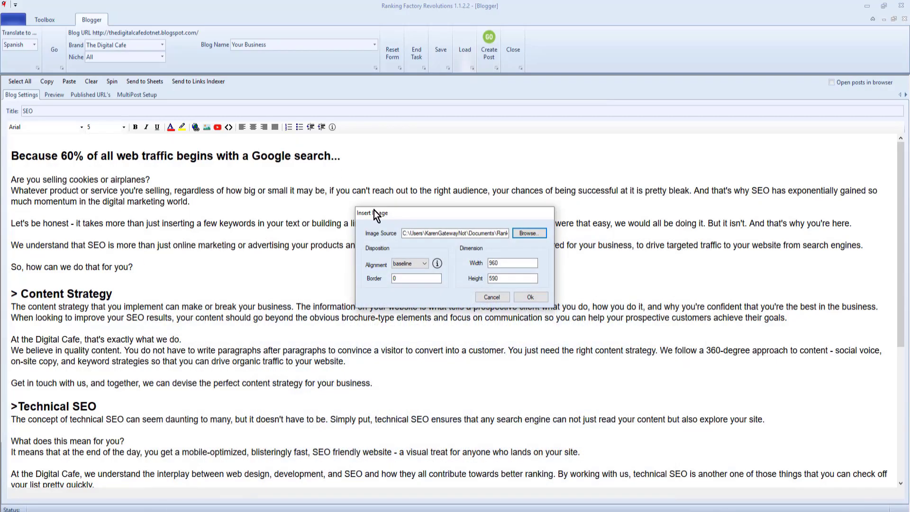
# - Insert SEO.jpg at 350 by 215 with text-top alignment and move the opening heading onto a new line below it
pyautogui.click(425, 263)
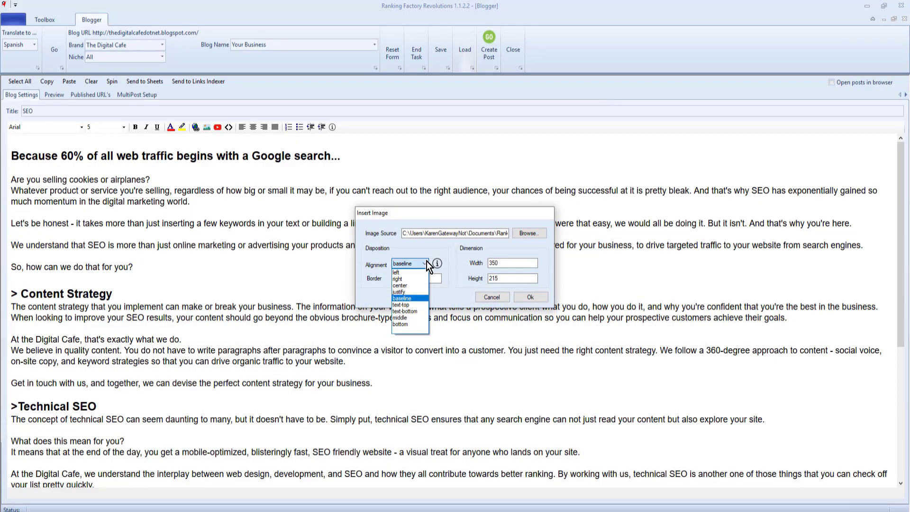
pyautogui.click(410, 304)
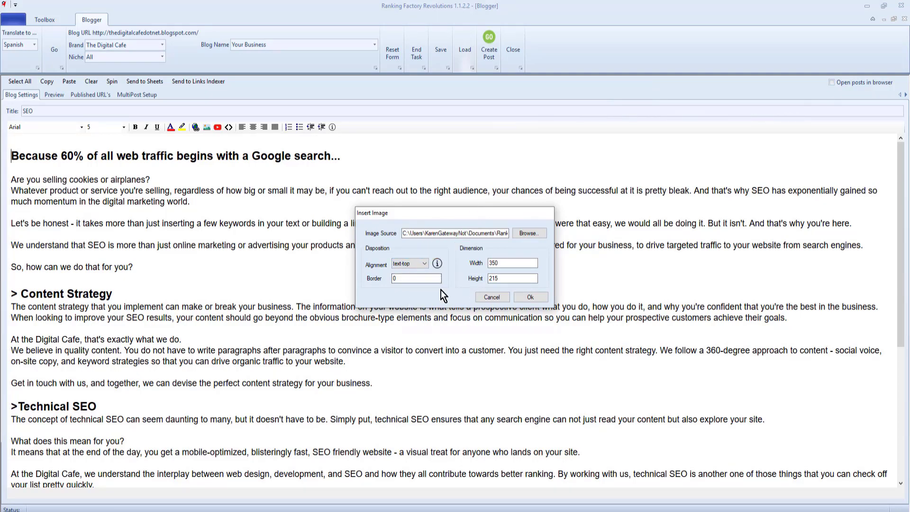
pyautogui.click(531, 297)
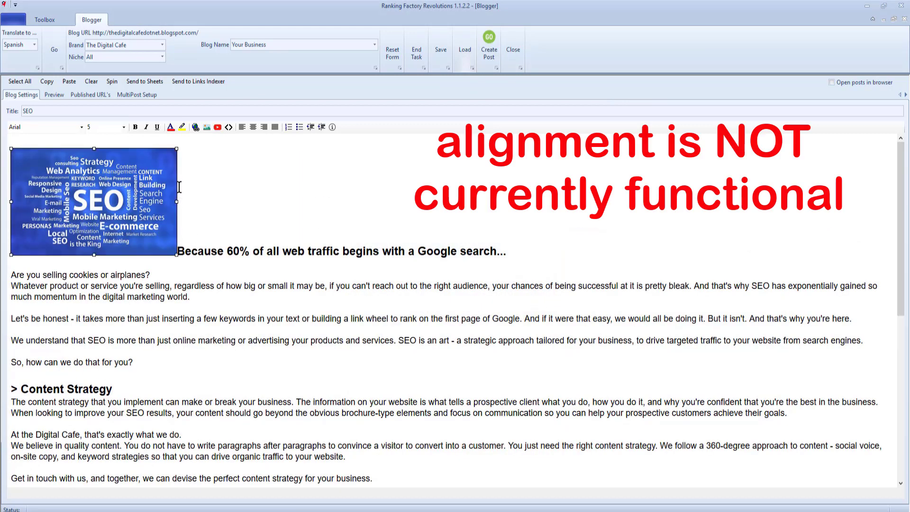
pyautogui.click(178, 250)
pyautogui.press('Return')
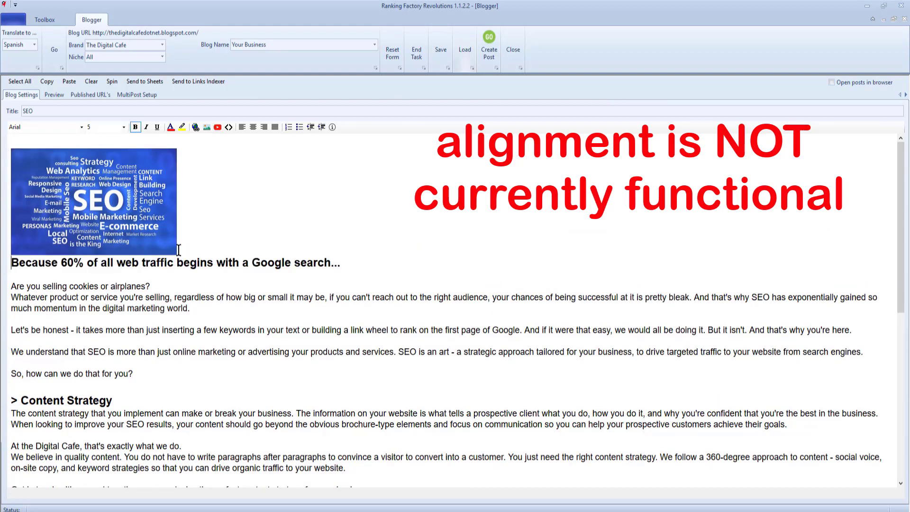
pyautogui.scroll(-2, 192, 302)
pyautogui.scroll(-8, 193, 327)
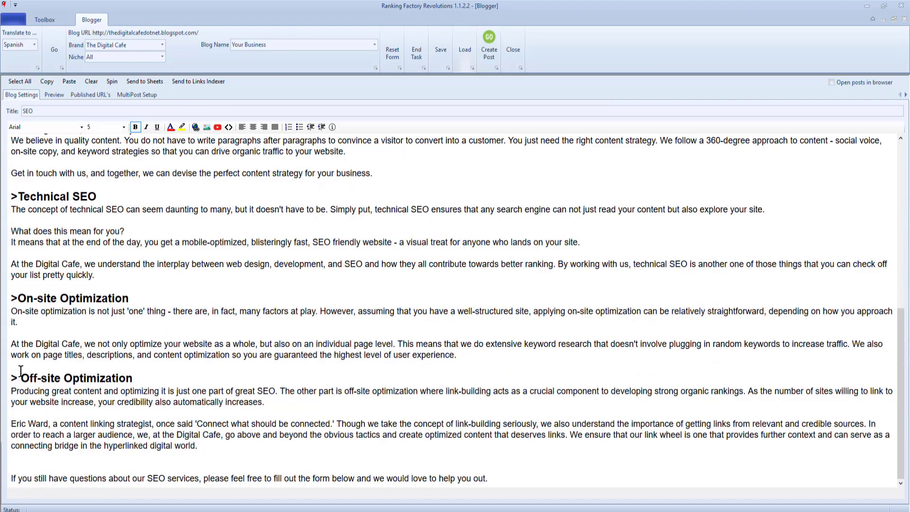
pyautogui.click(11, 461)
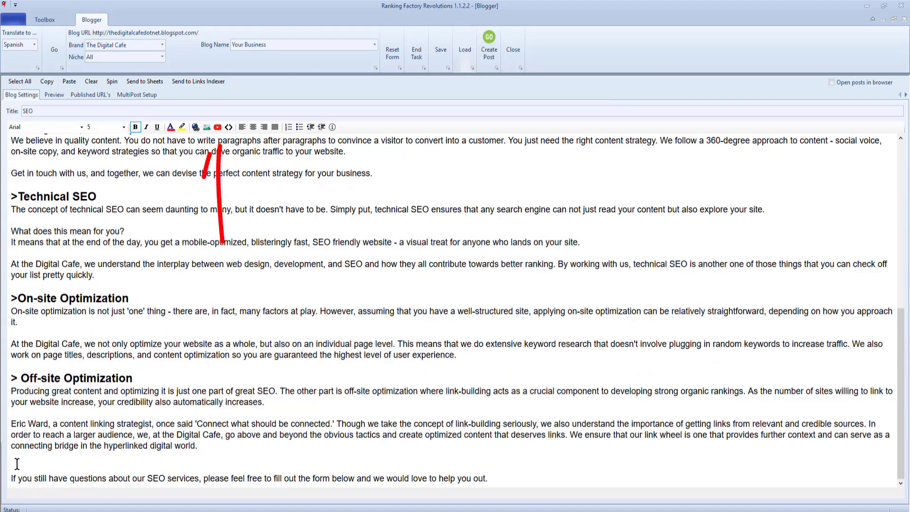
pyautogui.click(216, 127)
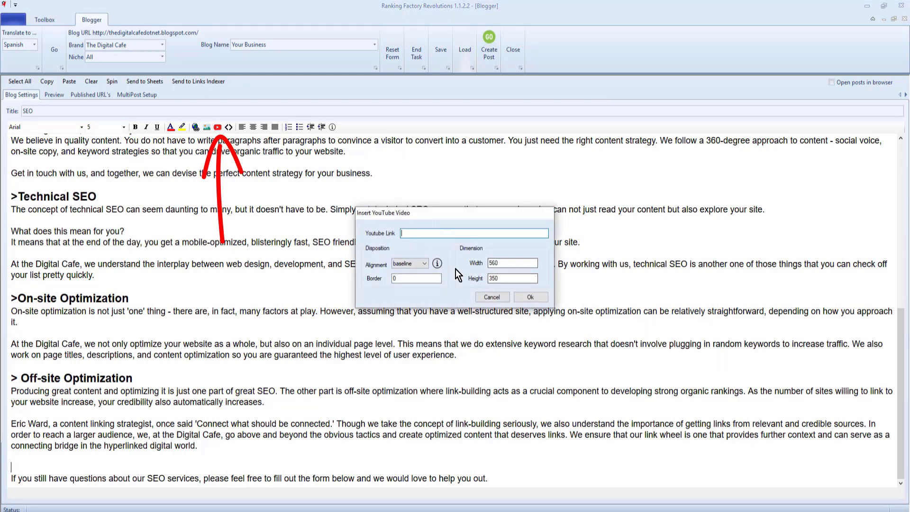
pyautogui.write('https://youtu.be/5P4dDcnKahk')
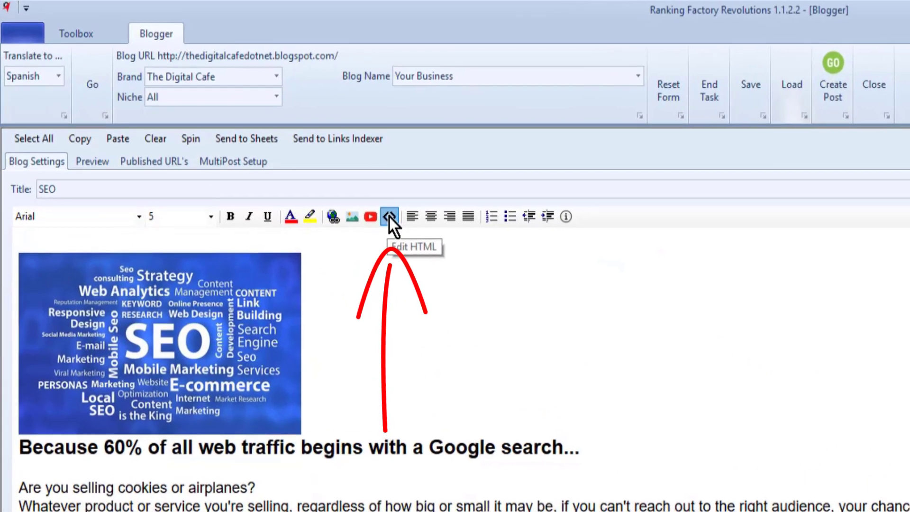
# - Open the post's HTML source in a widened editor window, examine the markup from start to end, and close it
pyautogui.click(228, 127)
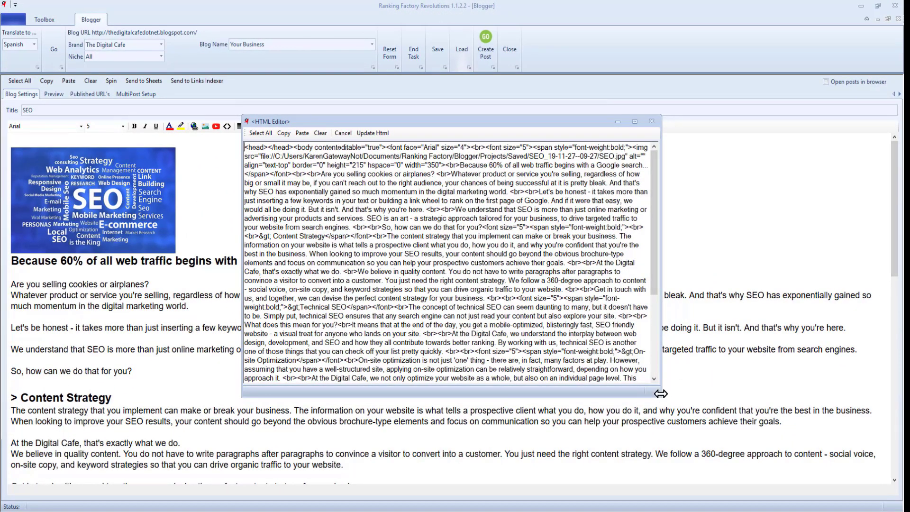
pyautogui.moveTo(661, 396); pyautogui.dragTo(676, 464)
pyautogui.scroll(-2, 517, 292)
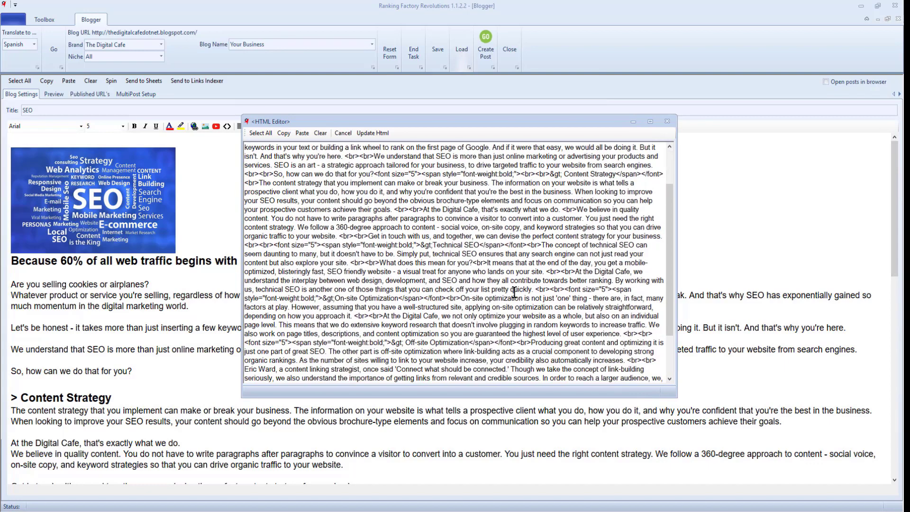
pyautogui.scroll(2, 510, 286)
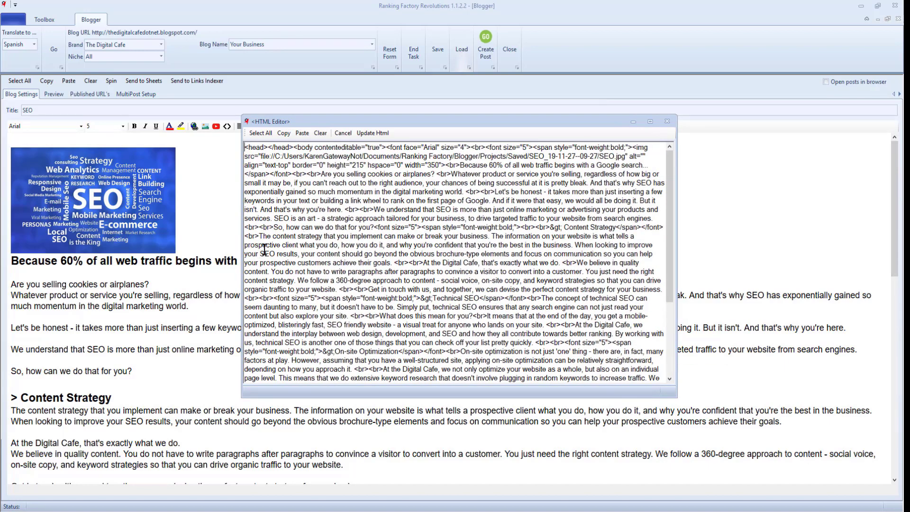
pyautogui.scroll(-2, 267, 261)
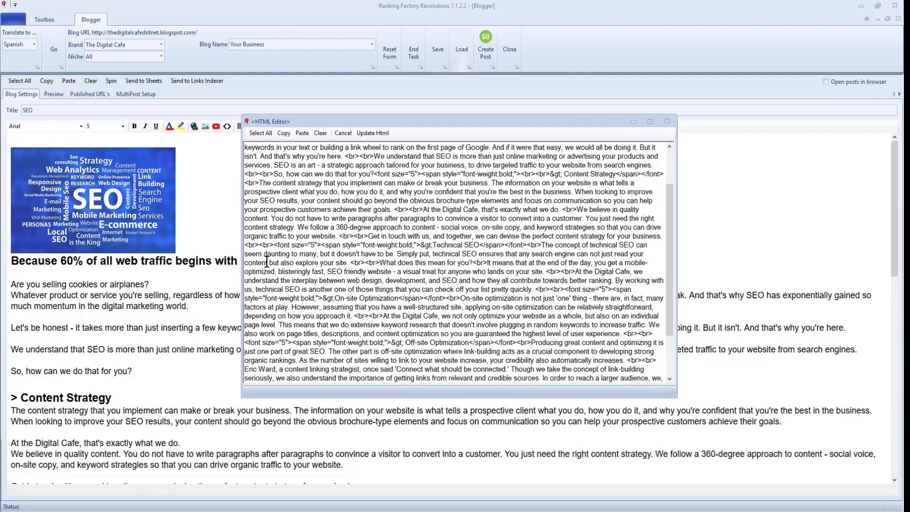
pyautogui.scroll(-3, 267, 261)
pyautogui.scroll(5, 301, 265)
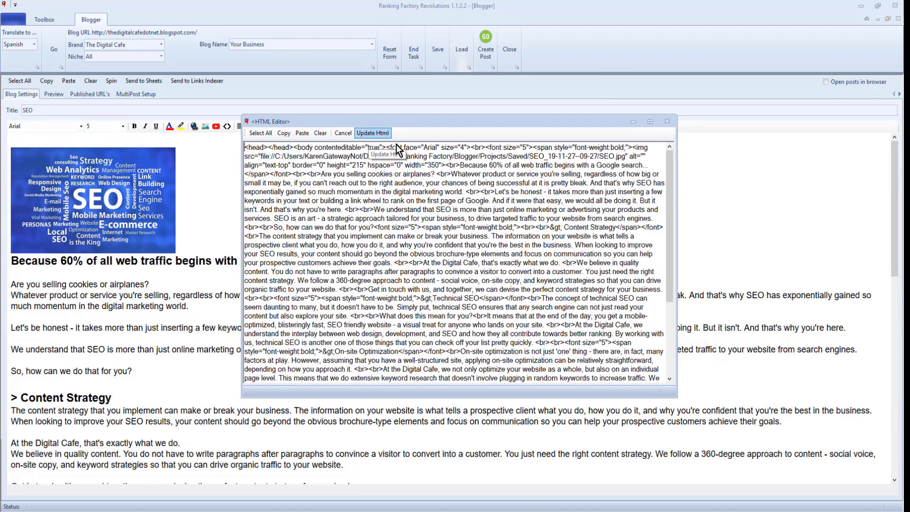
pyautogui.click(667, 122)
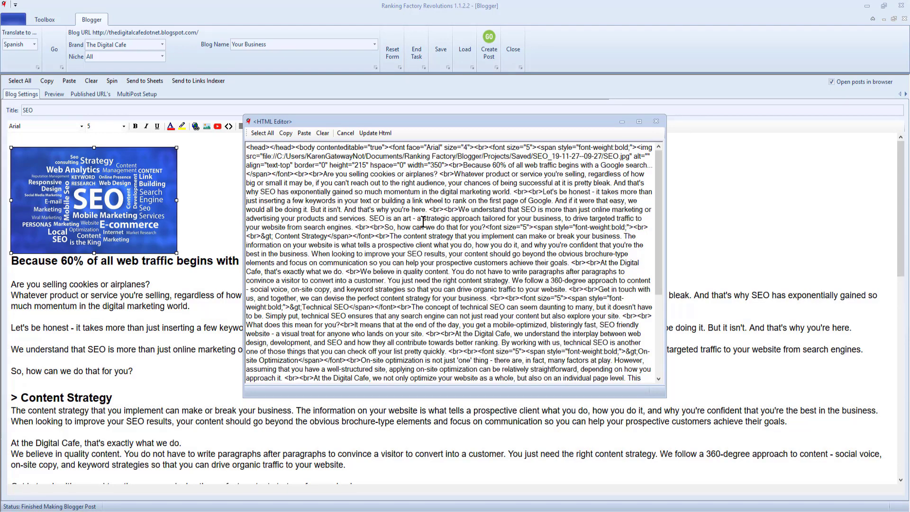
# - Copy the post's entire HTML into a new EditPlus HTML file, preview the rendered page, and return to the code
pyautogui.hotkey('ctrl', 'a')
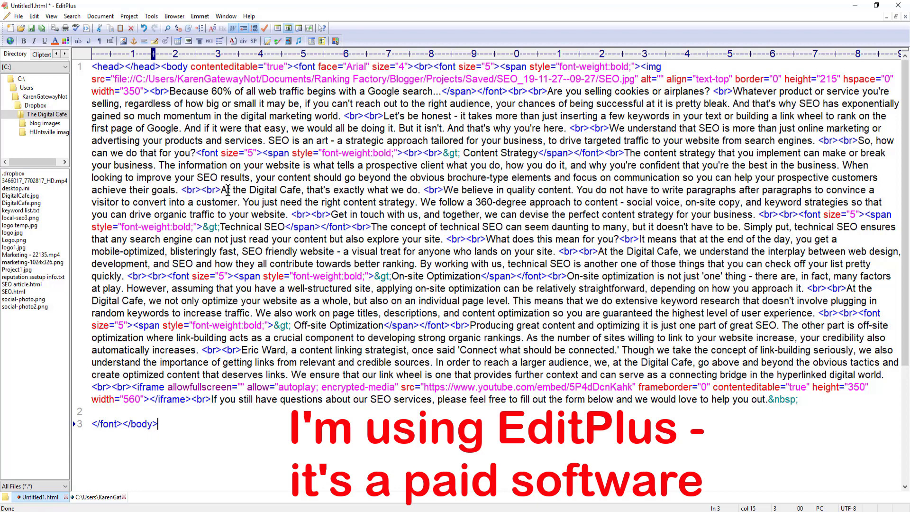
pyautogui.click(11, 42)
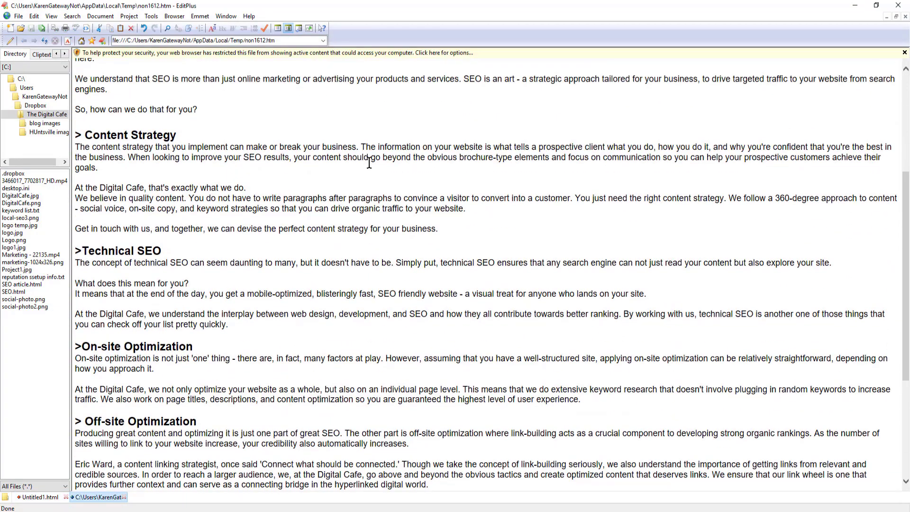
pyautogui.click(10, 41)
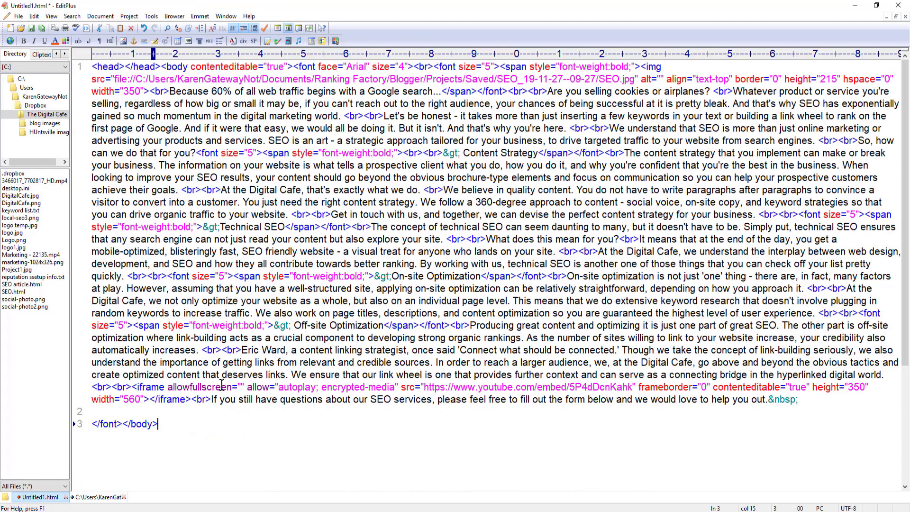
# - Copy all the HTML in EditPlus, switch back to replace the HTML editor's content with it, and update the post's HTML
pyautogui.hotkey('ctrl', 'Home')
pyautogui.hotkey('ctrl', 'a')
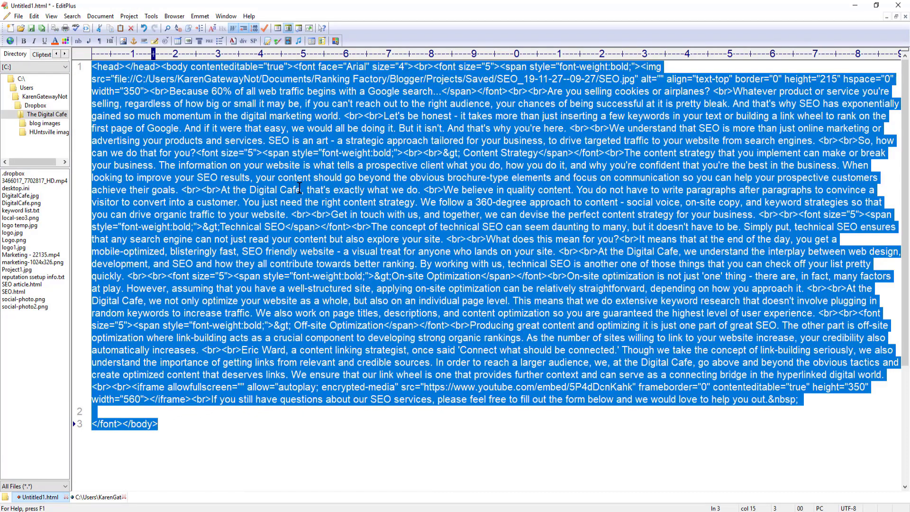
pyautogui.click(855, 6)
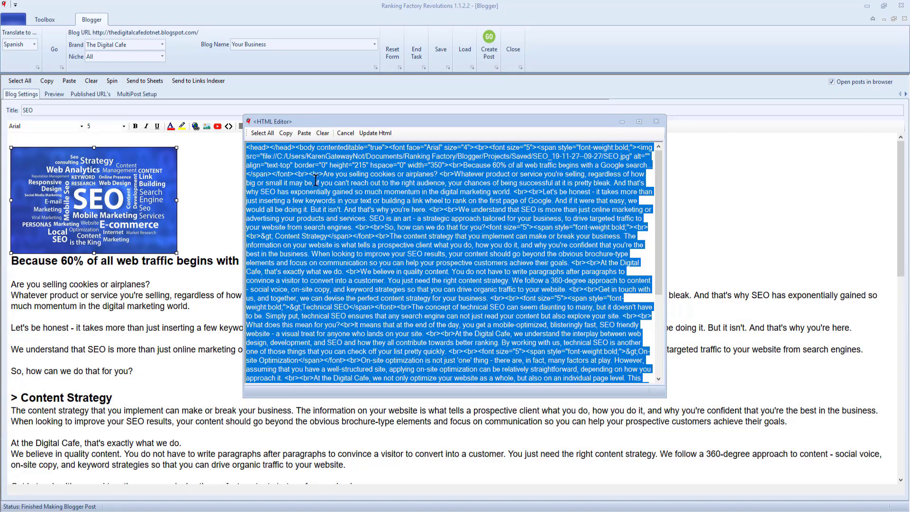
pyautogui.click(375, 134)
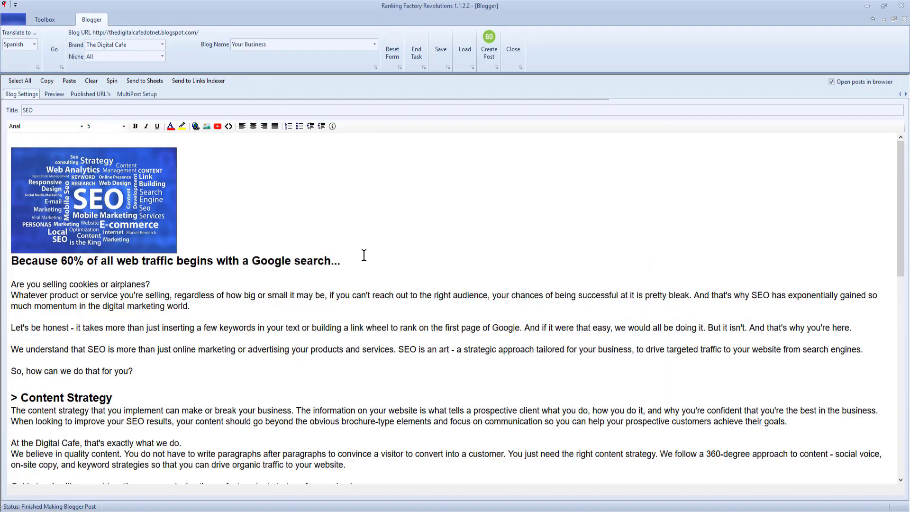
# - Copy the business name, address, phone number, website and email from Notepad and paste them after the post's closing sentence
pyautogui.scroll(-6, 362, 249)
pyautogui.scroll(6, 358, 263)
pyautogui.scroll(-15, 479, 240)
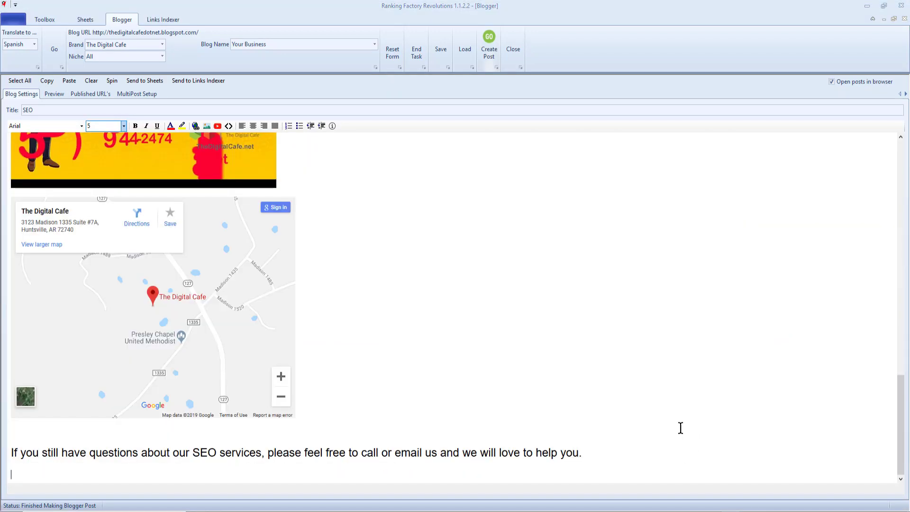
pyautogui.click(678, 511)
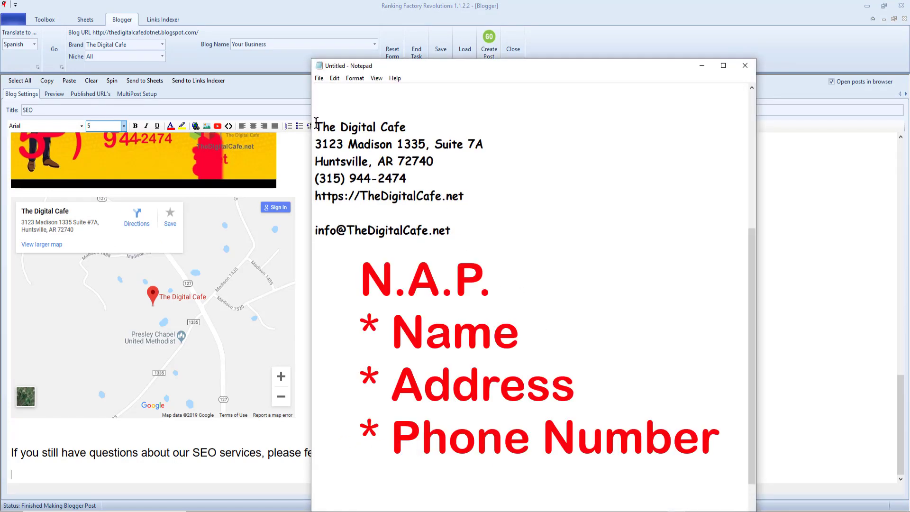
pyautogui.moveTo(316, 122); pyautogui.dragTo(451, 228)
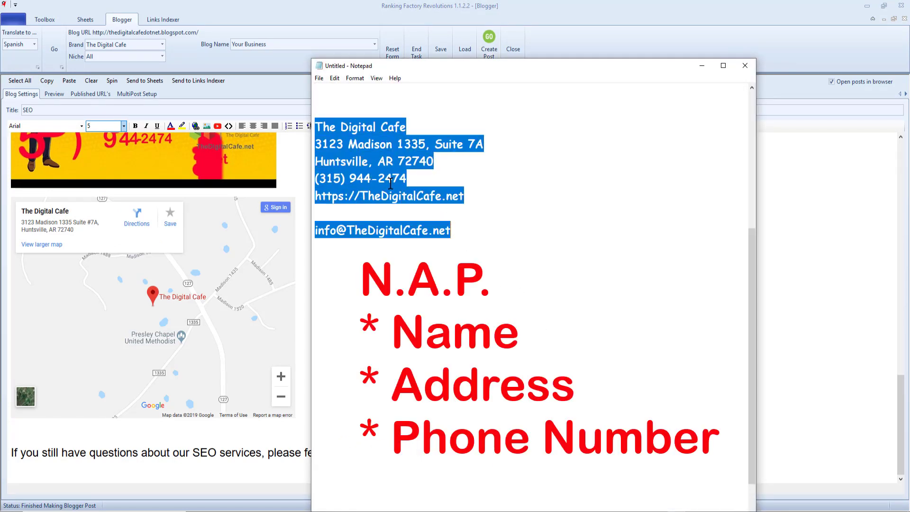
pyautogui.rightClick(381, 184)
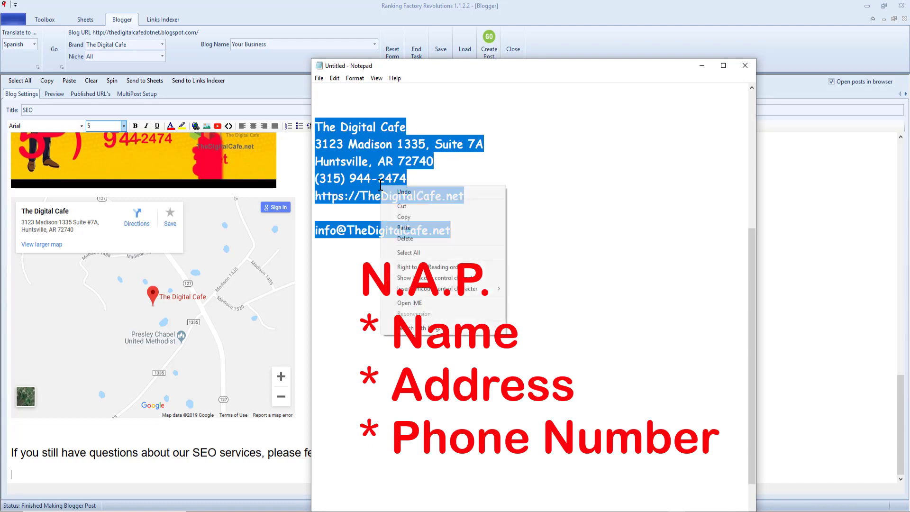
pyautogui.click(415, 218)
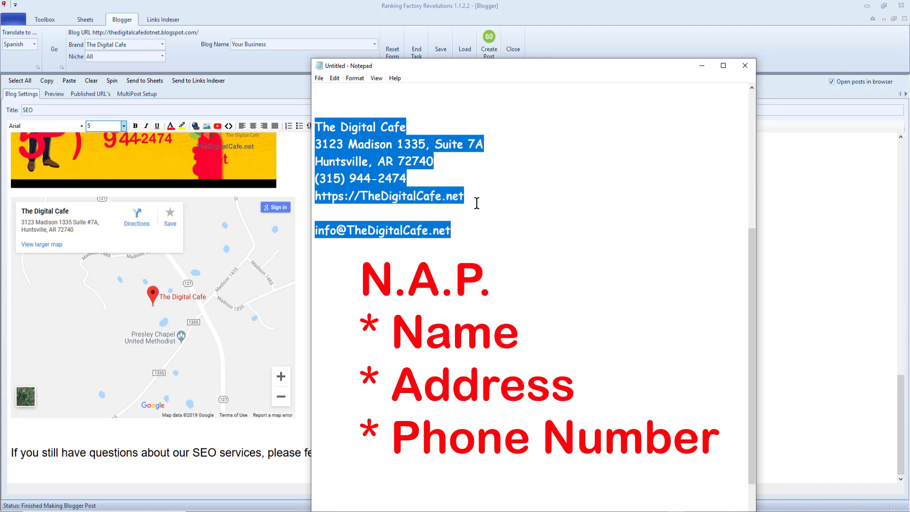
pyautogui.click(320, 412)
pyautogui.click(18, 470)
pyautogui.hotkey('ctrl', 'v')
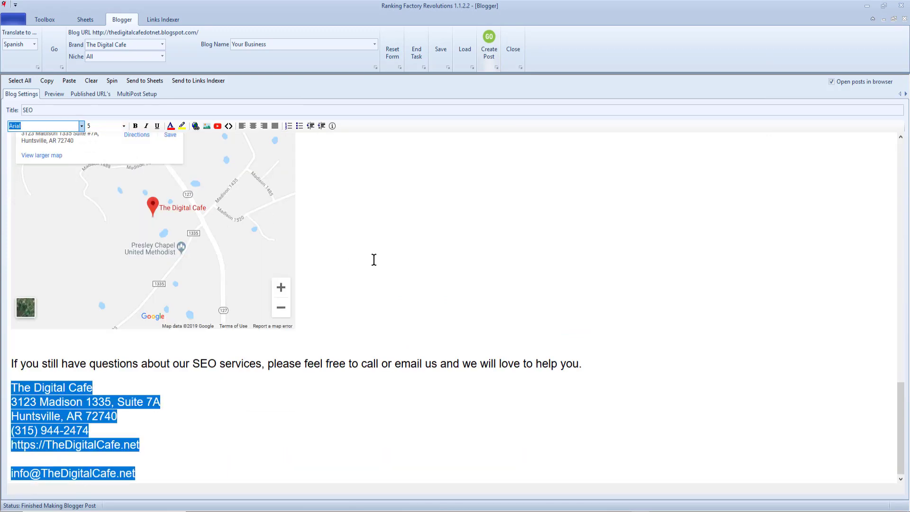
# - Deselect the pasted contact details and publish the finished SEO post to the Your Business blog
pyautogui.click(353, 248)
pyautogui.scroll(8, 353, 247)
pyautogui.scroll(2, 503, 136)
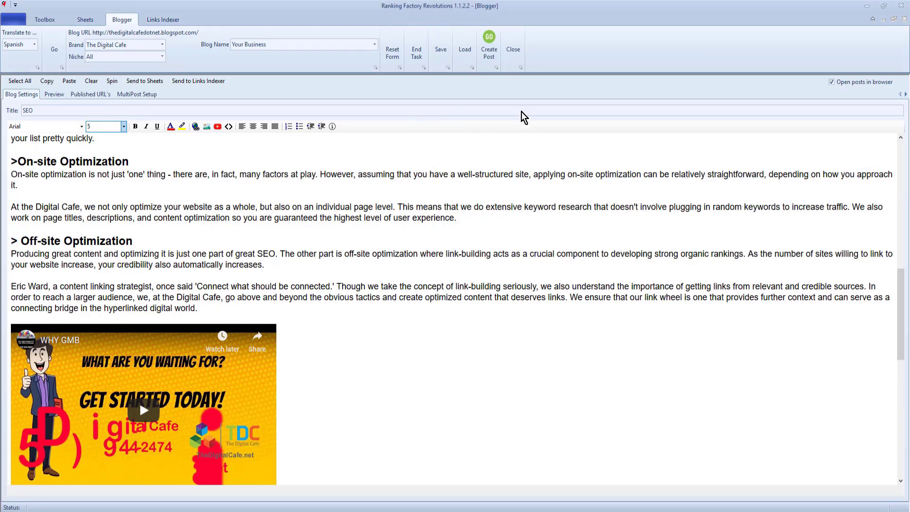
pyautogui.click(489, 50)
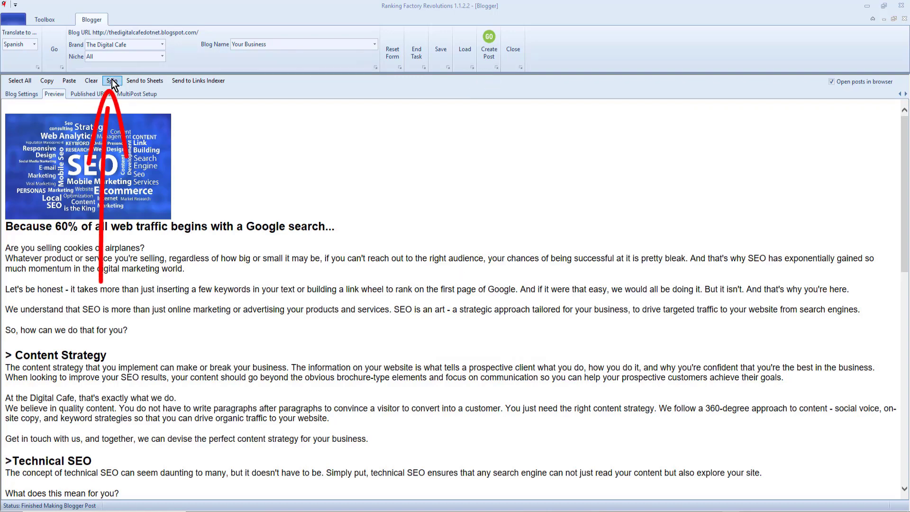
# - Upload the published post URLs as a sheet with keywords SEO and Google My Business, keyword anchor text and opening after upload enabled
pyautogui.click(147, 81)
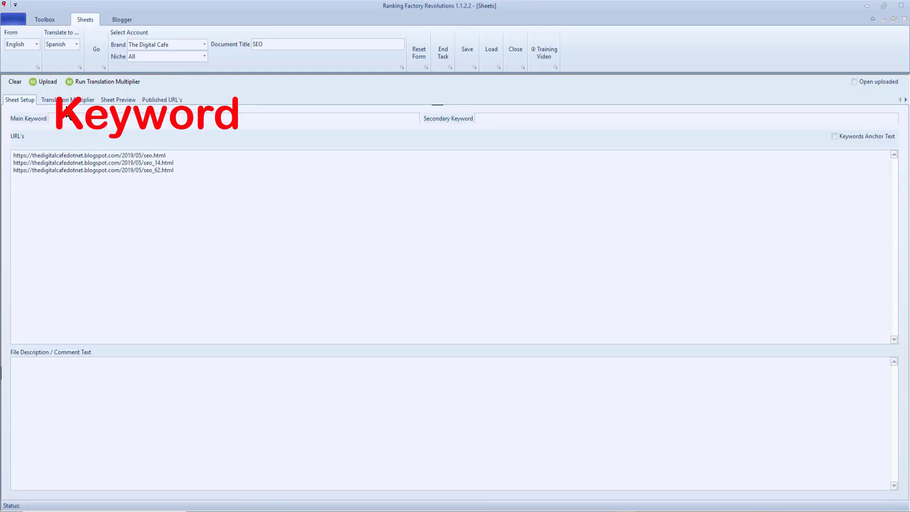
pyautogui.click(69, 118)
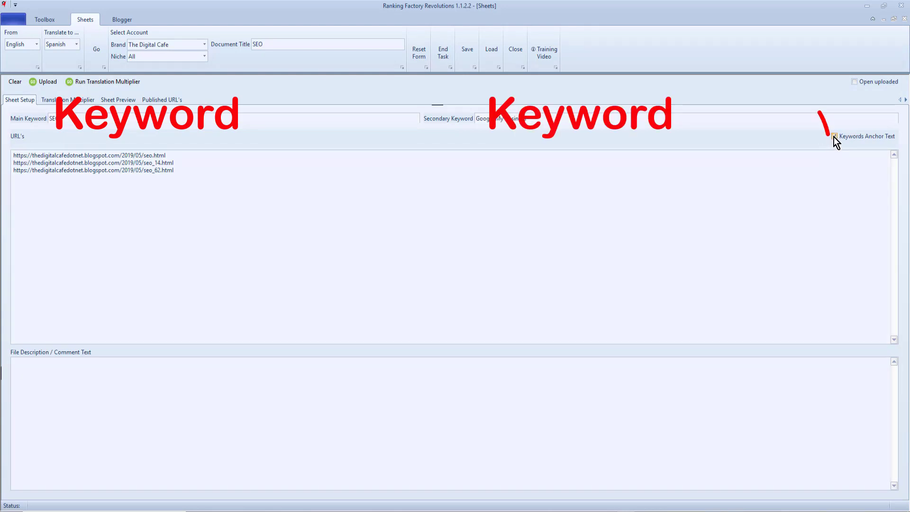
pyautogui.click(834, 136)
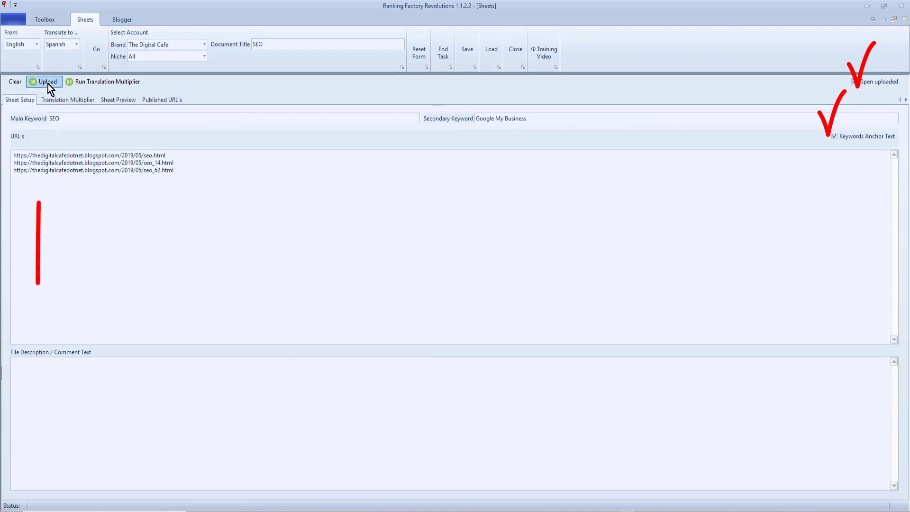
pyautogui.click(47, 84)
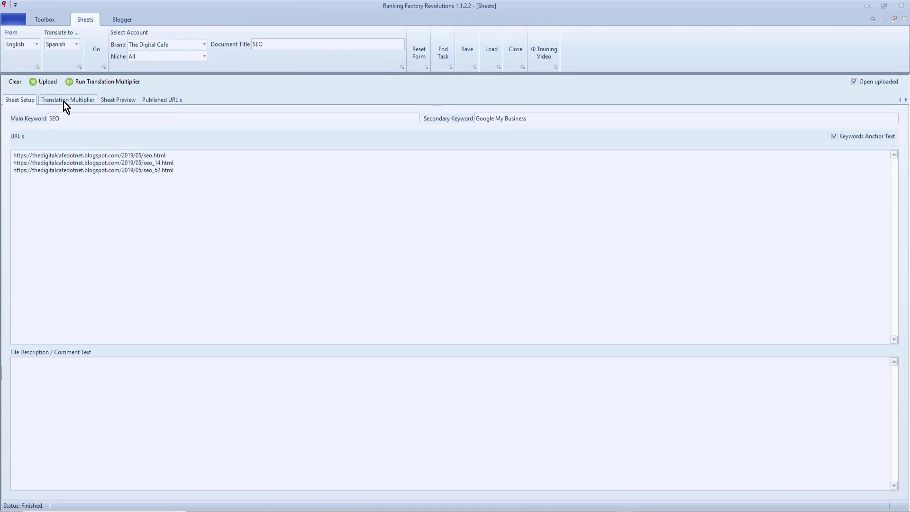
# - Run the translation multiplier for the sheet and open its list of published URLs
pyautogui.click(65, 101)
pyautogui.click(109, 83)
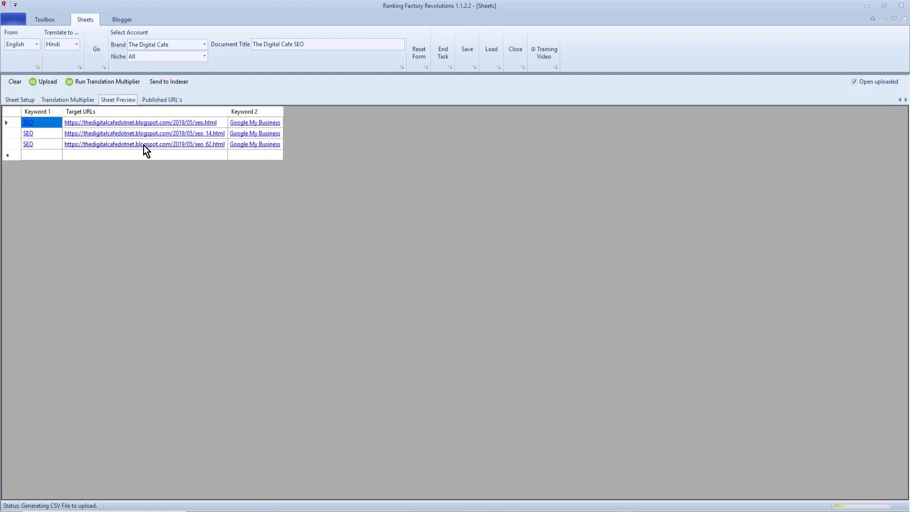
pyautogui.click(158, 101)
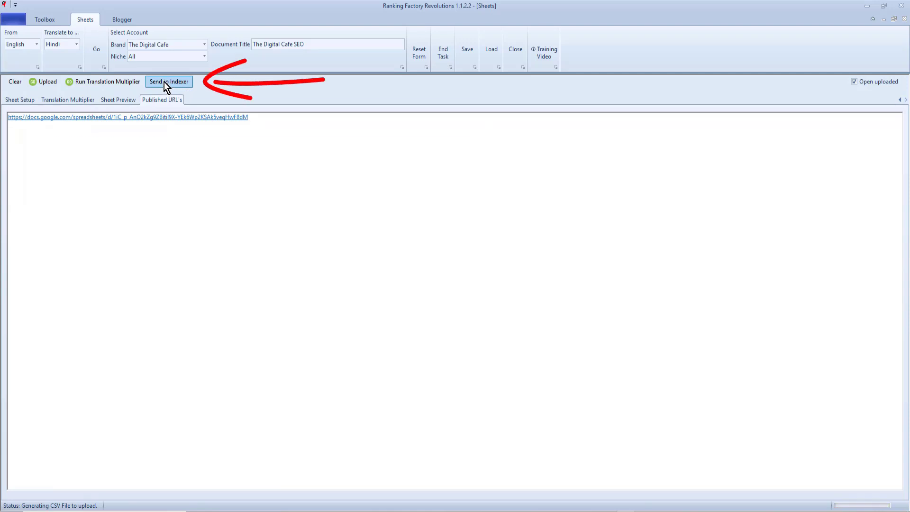
# - Send the published sheet URL to the links indexer and submit the SEO campaign using the free allowance
pyautogui.click(164, 81)
pyautogui.click(18, 82)
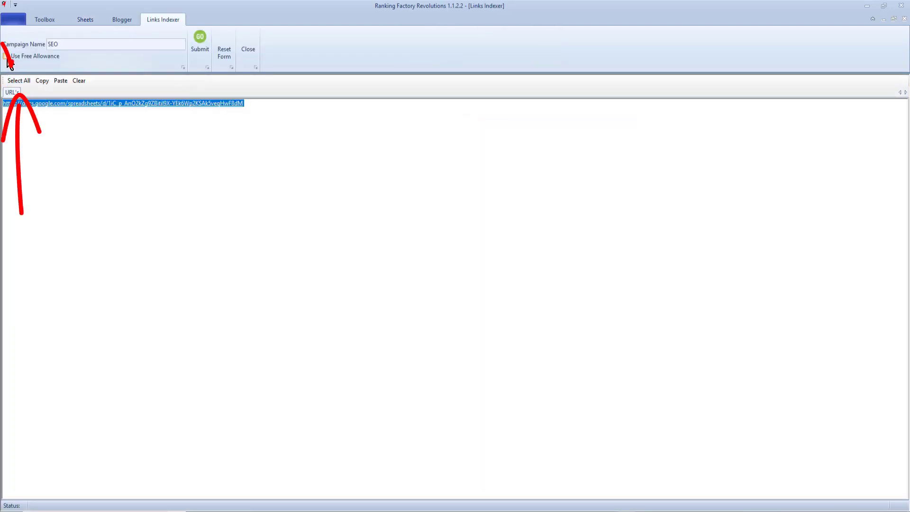
pyautogui.click(7, 58)
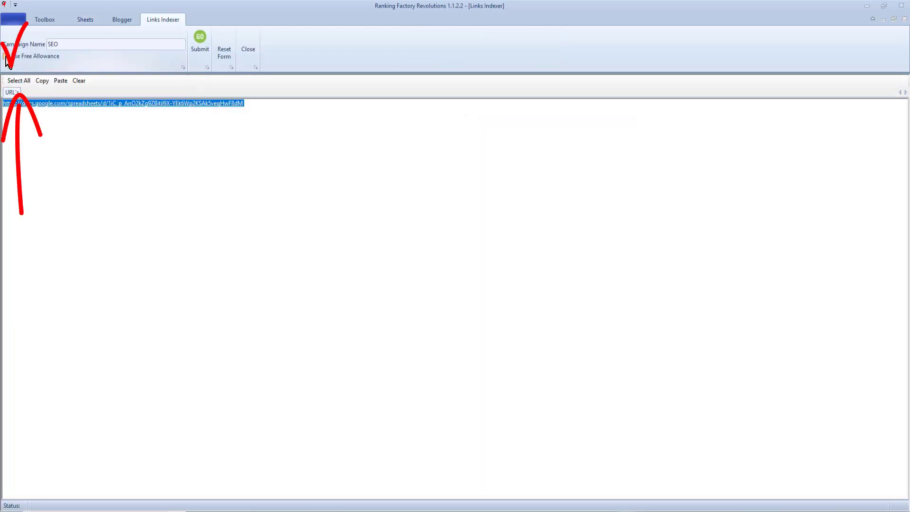
pyautogui.click(199, 40)
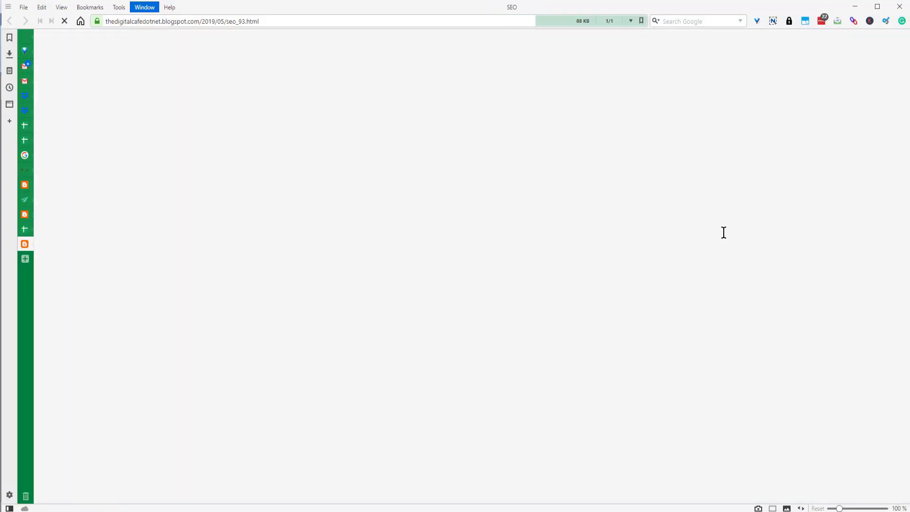
# - Examine the published SEO post in the browser, from its text sections through the video and map to the contact details
pyautogui.scroll(-20, 554, 214)
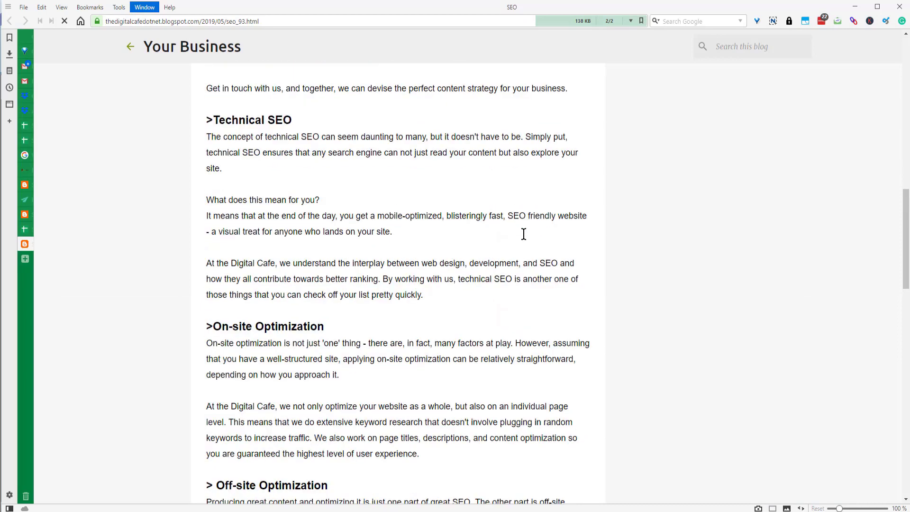
pyautogui.scroll(-6, 520, 238)
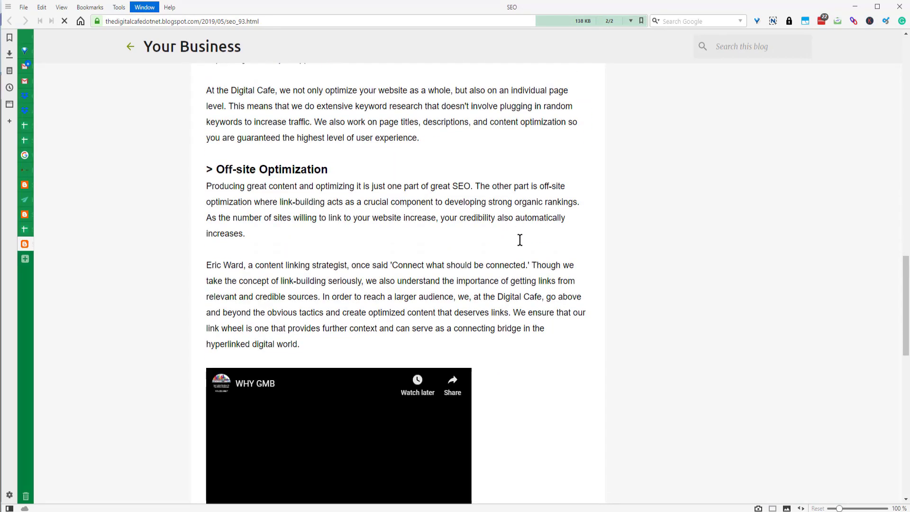
pyautogui.scroll(-7, 536, 224)
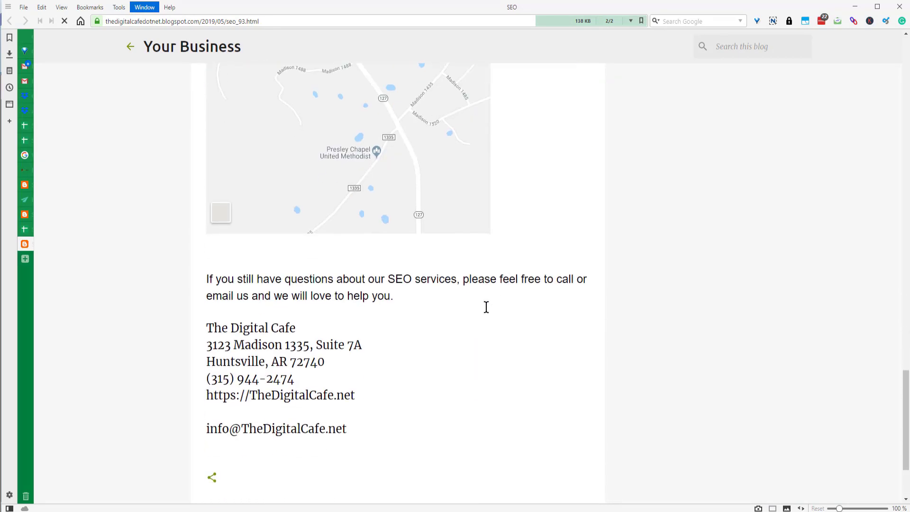